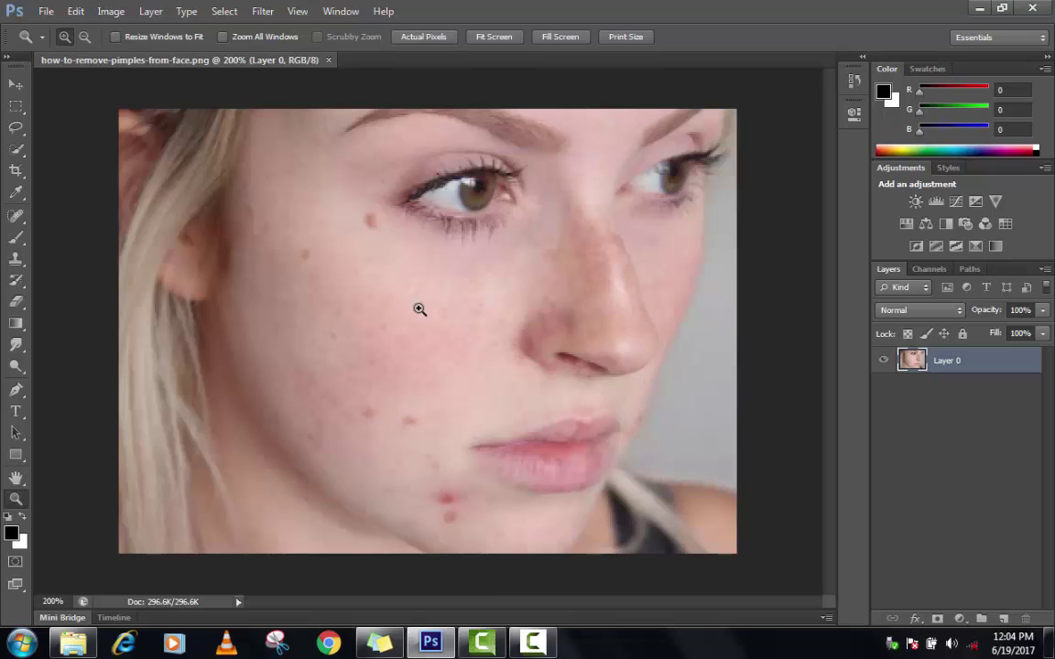
# Remove the pimples on the cheek and chin with the Spot Healing Brush, using a 6 px brush for the spot beside the lips
pyautogui.click(13, 216)
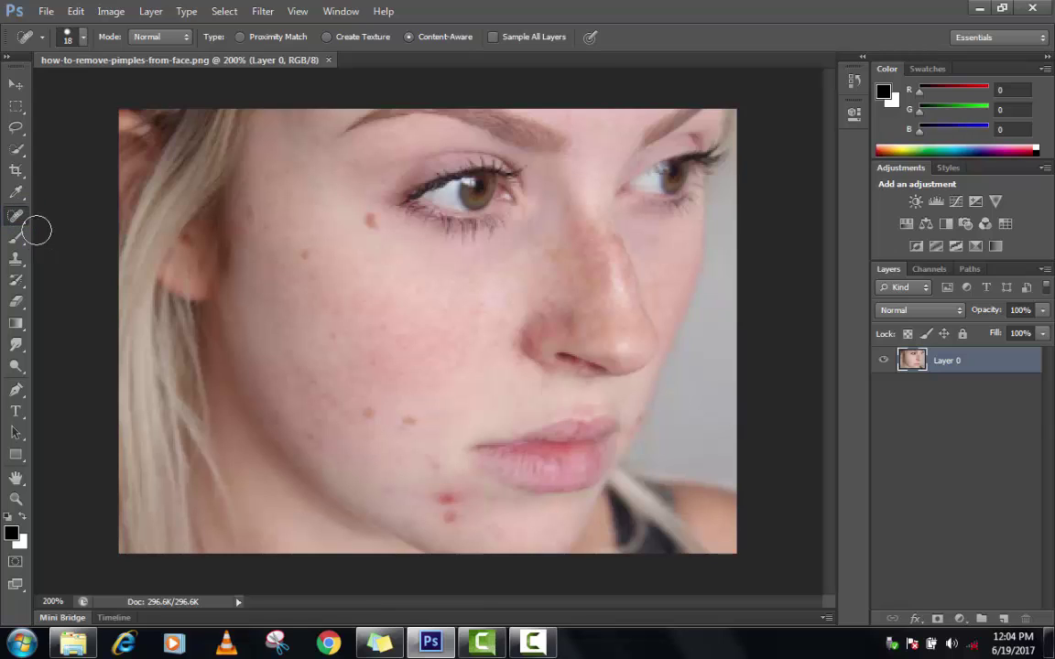
pyautogui.click(371, 220)
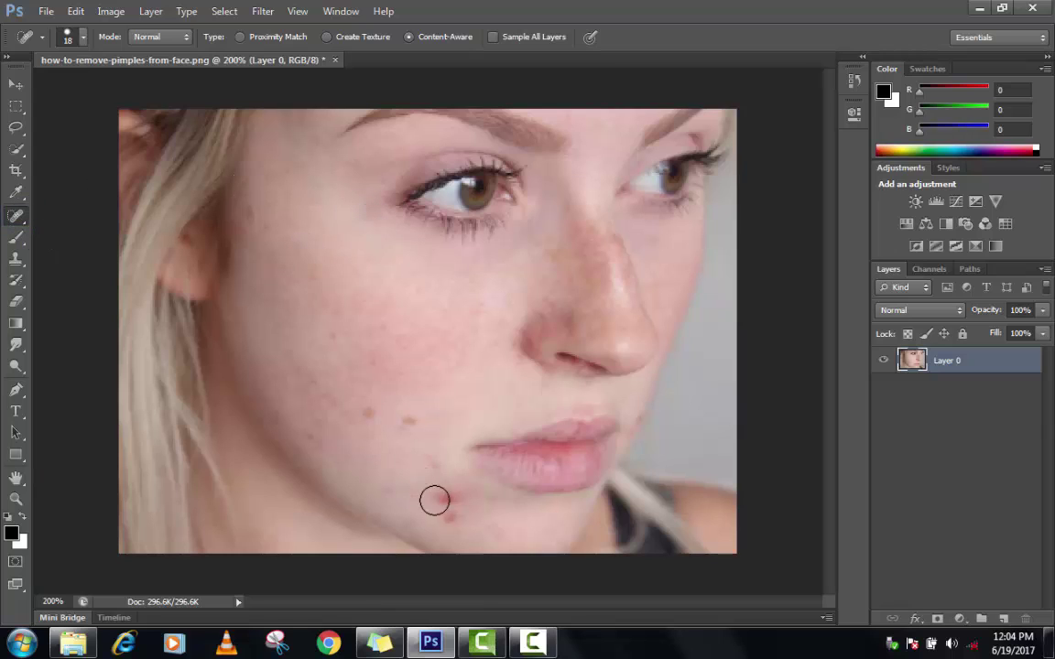
pyautogui.click(409, 421)
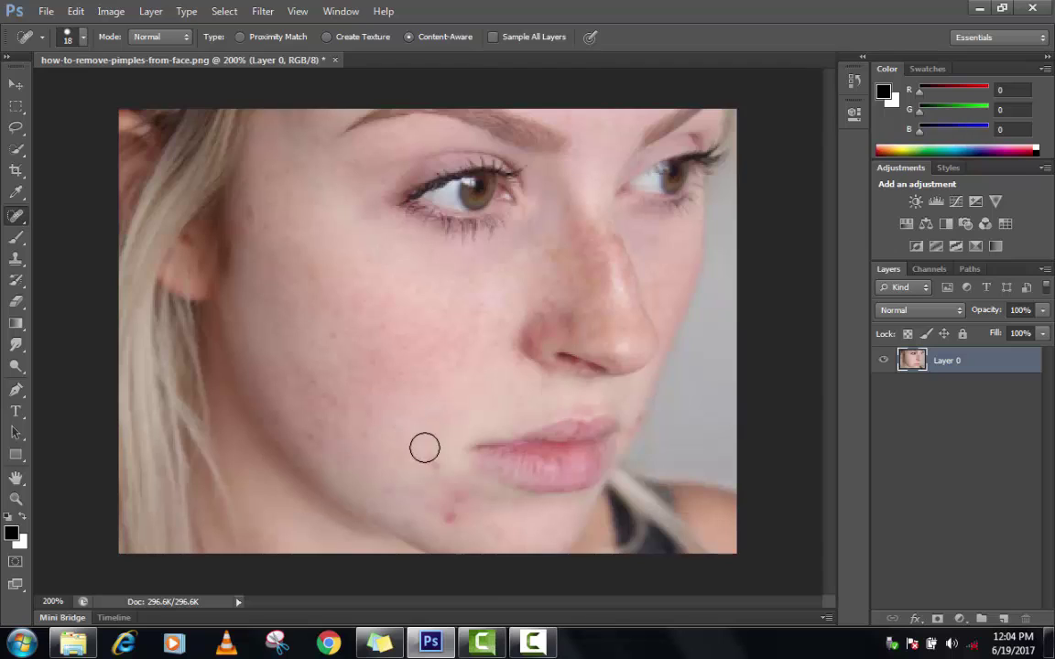
pyautogui.moveTo(442, 503)
pyautogui.mouseDown()
pyautogui.moveTo(447, 469)
pyautogui.moveTo(429, 475)
pyautogui.moveTo(429, 496)
pyautogui.moveTo(463, 498)
pyautogui.mouseUp()
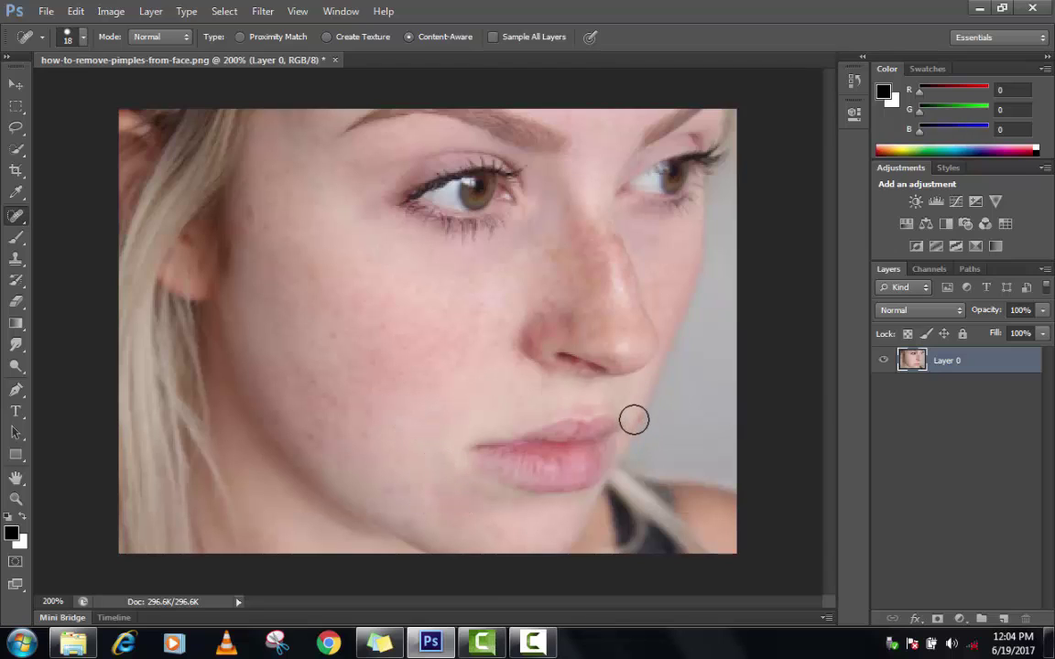
pyautogui.click(83, 41)
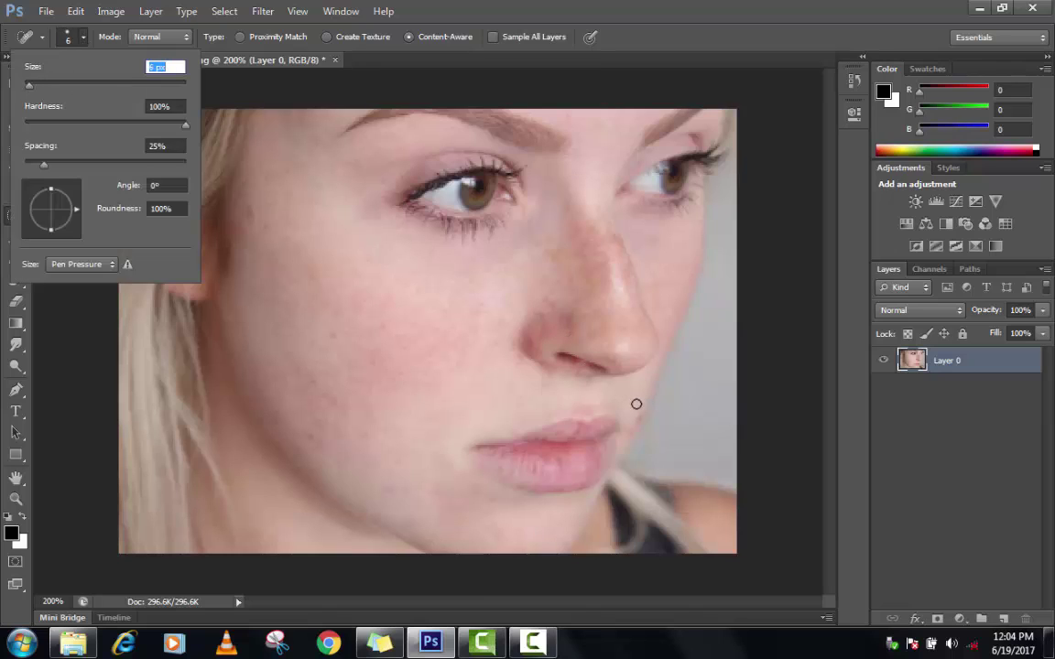
pyautogui.moveTo(637, 404); pyautogui.dragTo(638, 411)
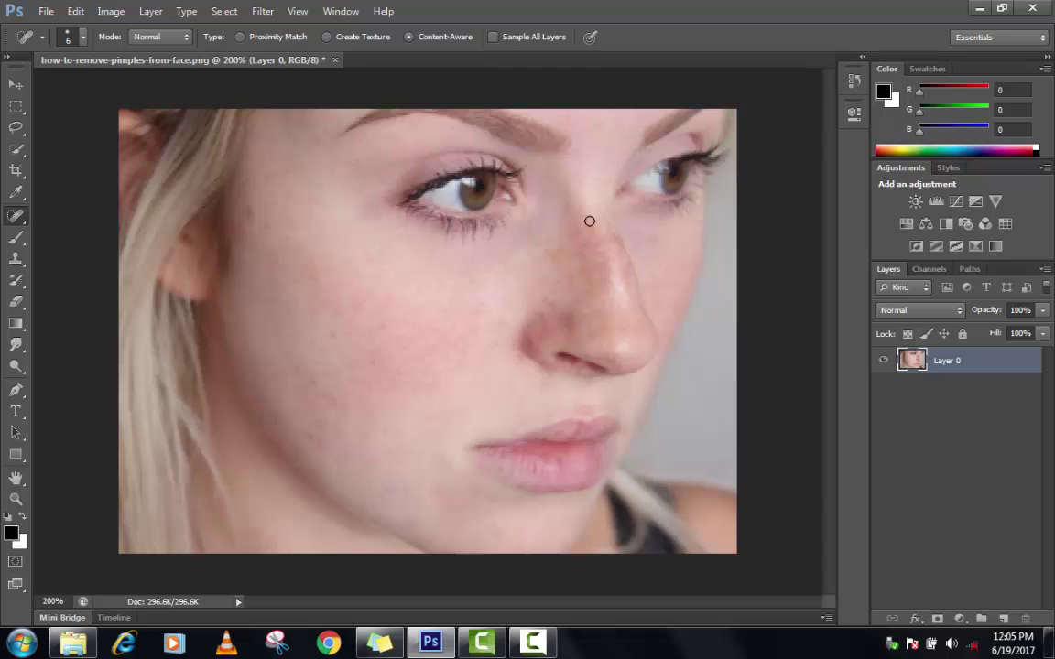
# Set the healing brush size to 24 px and heal the blemishes from the upper cheek down to the middle of the cheek
pyautogui.click(83, 38)
pyautogui.click(280, 219)
pyautogui.click(294, 228)
pyautogui.moveTo(288, 187); pyautogui.dragTo(308, 217)
pyautogui.moveTo(283, 256); pyautogui.dragTo(300, 271)
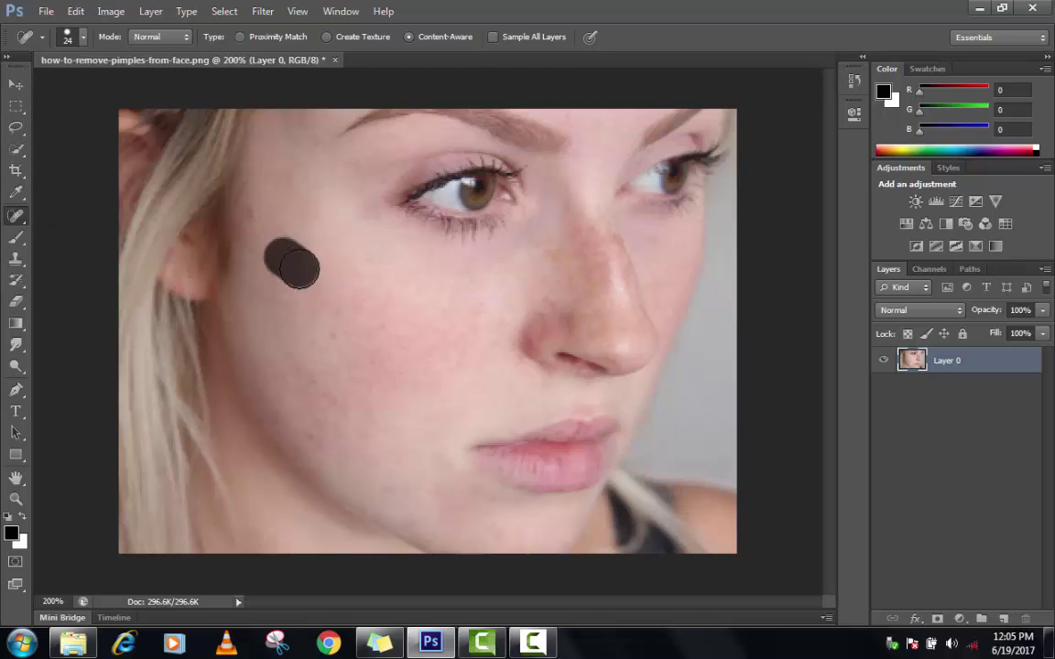
pyautogui.click(350, 288)
pyautogui.moveTo(345, 313)
pyautogui.mouseDown()
pyautogui.moveTo(363, 328)
pyautogui.moveTo(357, 338)
pyautogui.mouseUp()
pyautogui.moveTo(415, 418); pyautogui.dragTo(395, 400)
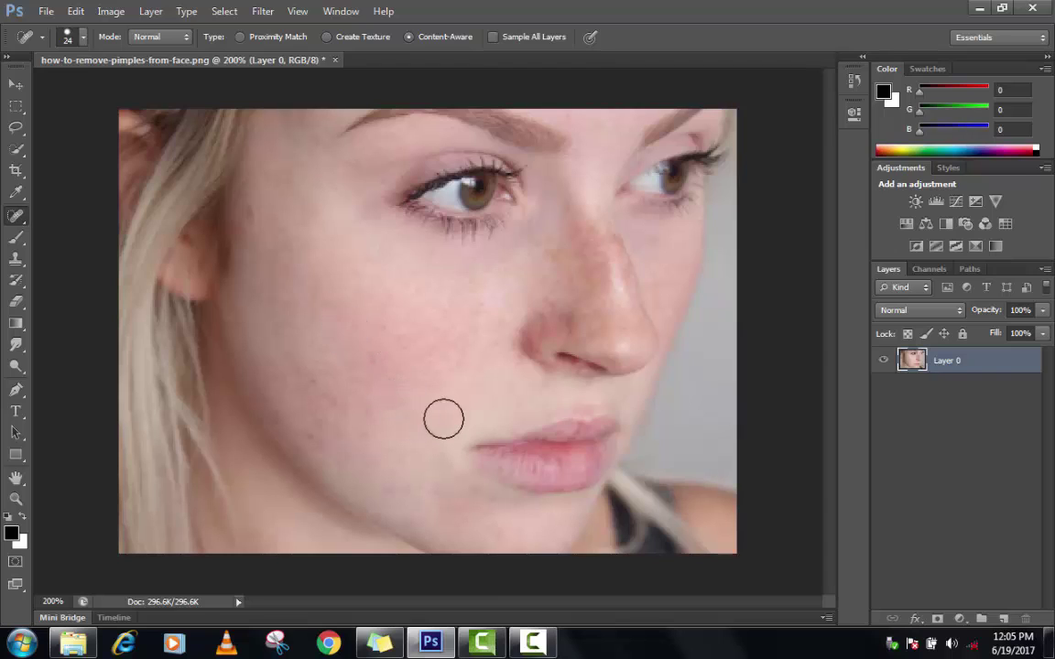
# Heal the small spots on the inner cheek between the nose and the corner of the mouth
pyautogui.click(473, 388)
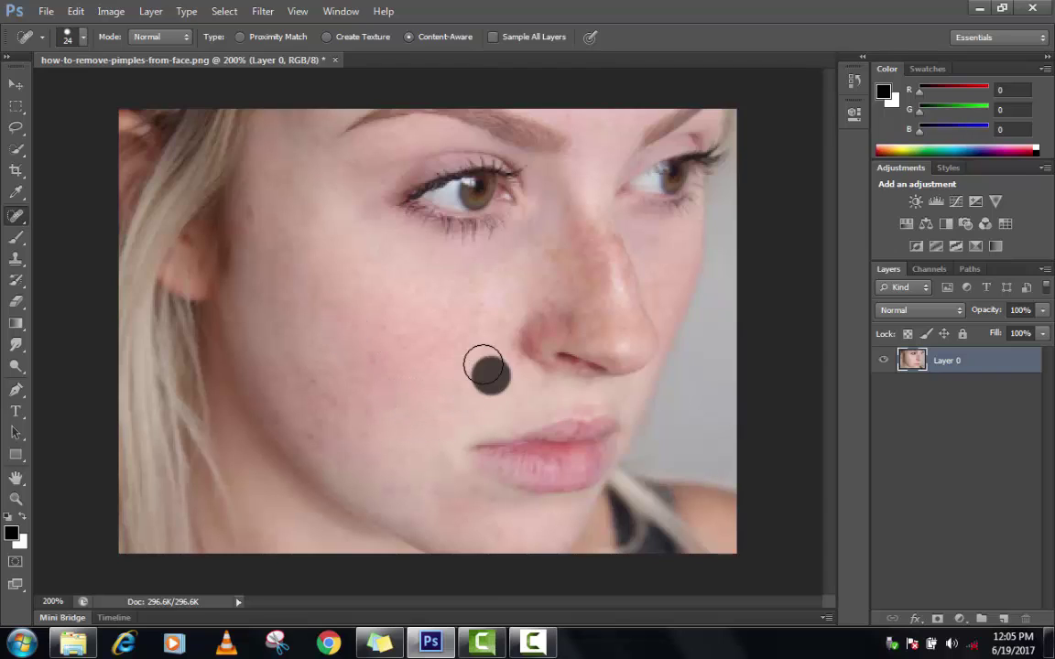
pyautogui.click(450, 362)
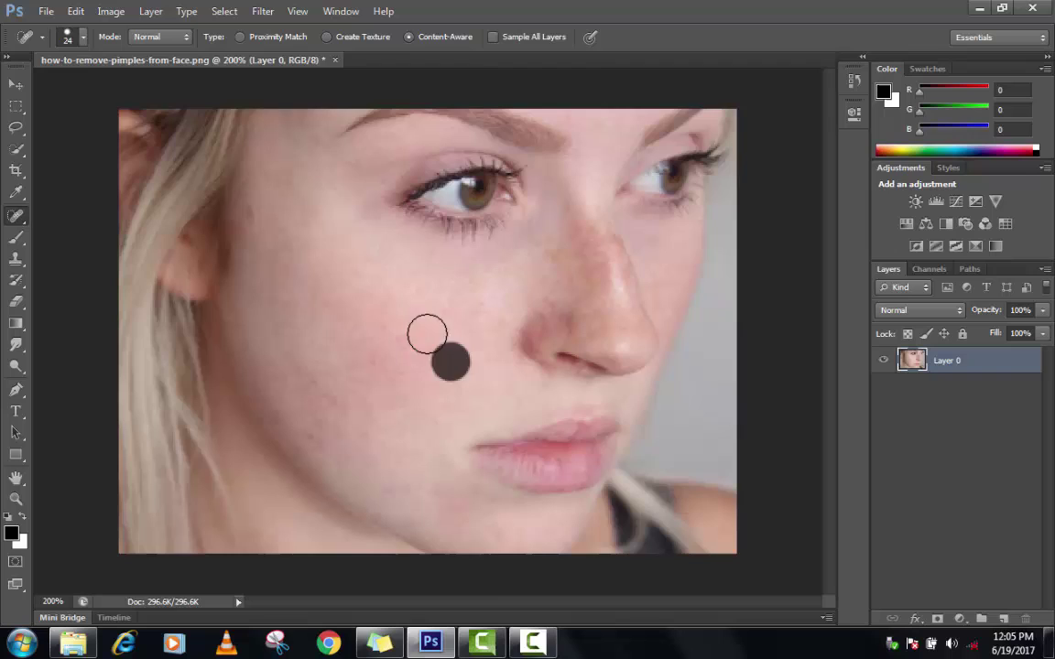
pyautogui.click(461, 396)
pyautogui.click(410, 372)
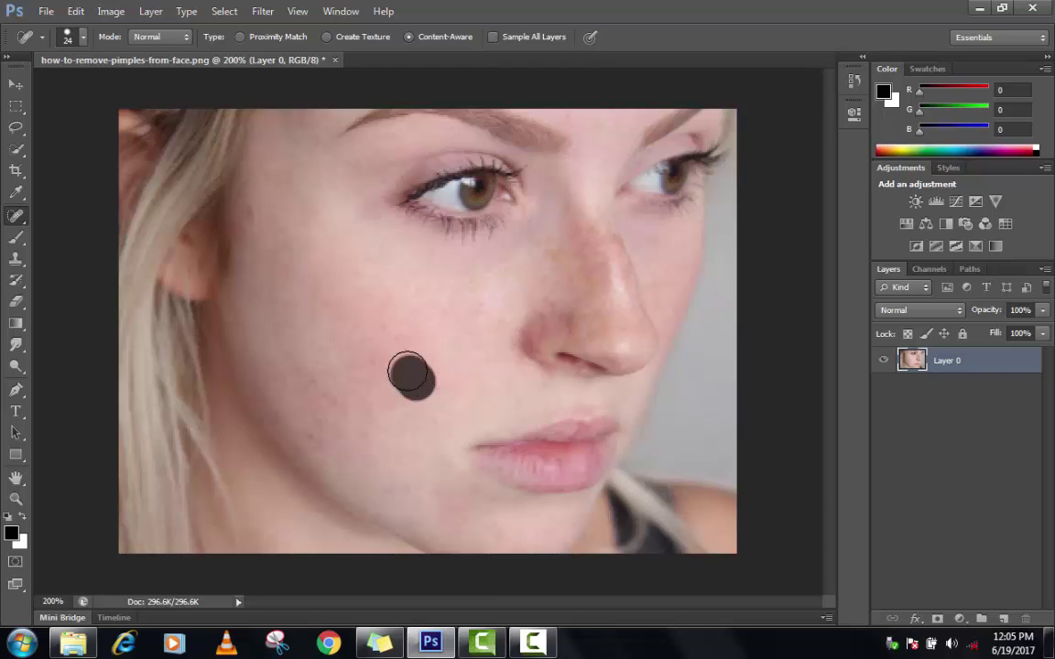
# Heal the freckles and uneven skin along the lower cheek and jawline
pyautogui.click(320, 448)
pyautogui.click(325, 439)
pyautogui.click(359, 445)
pyautogui.click(369, 432)
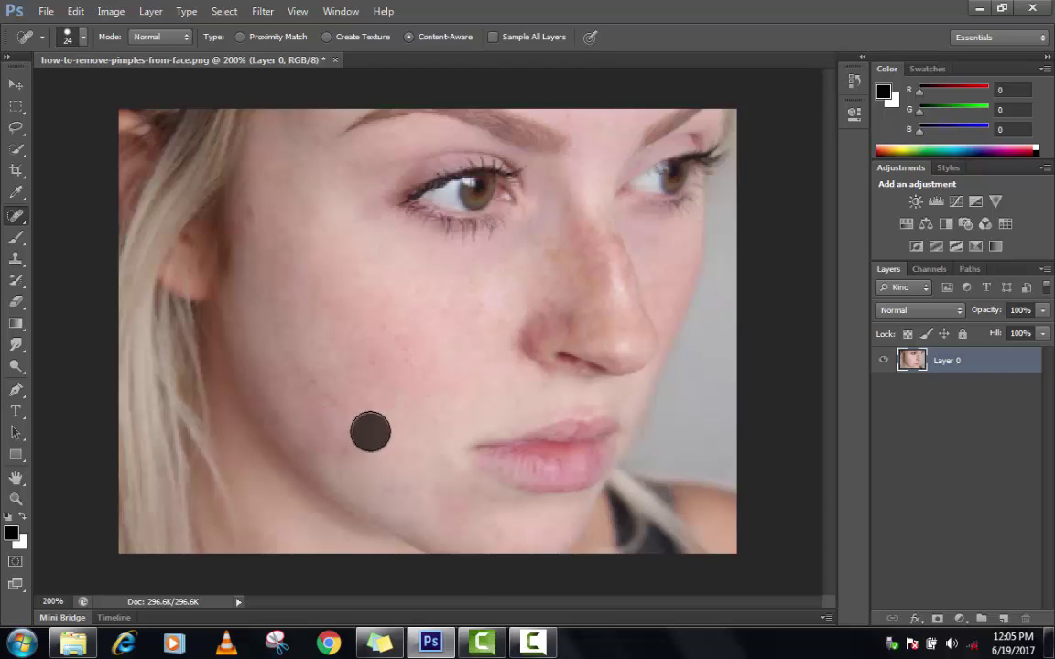
pyautogui.click(331, 422)
pyautogui.click(357, 450)
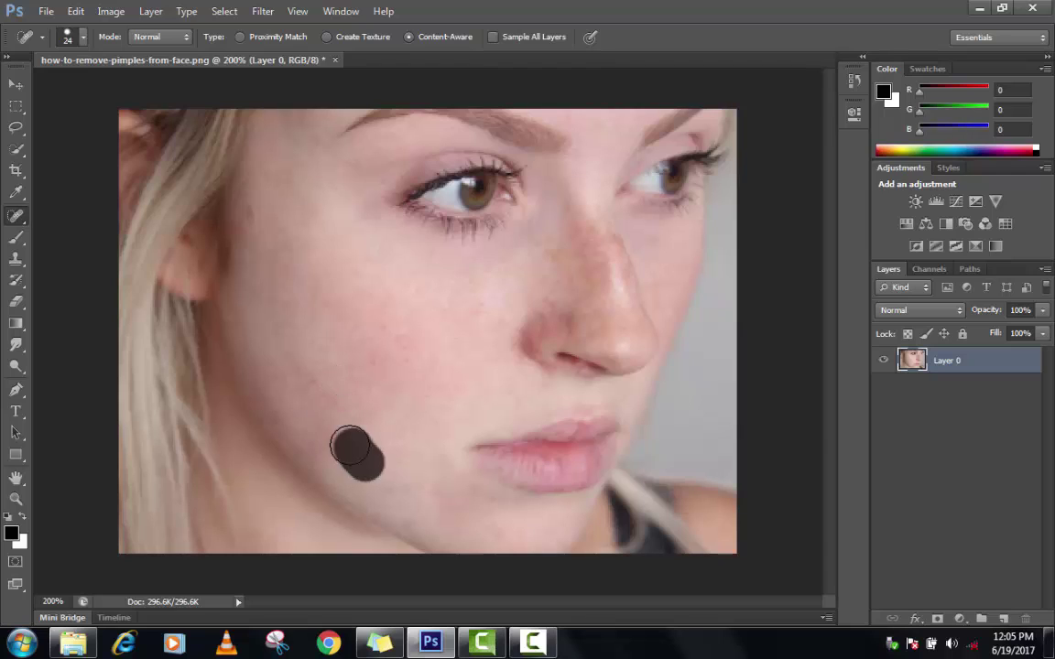
pyautogui.moveTo(350, 462); pyautogui.dragTo(316, 425)
pyautogui.click(315, 384)
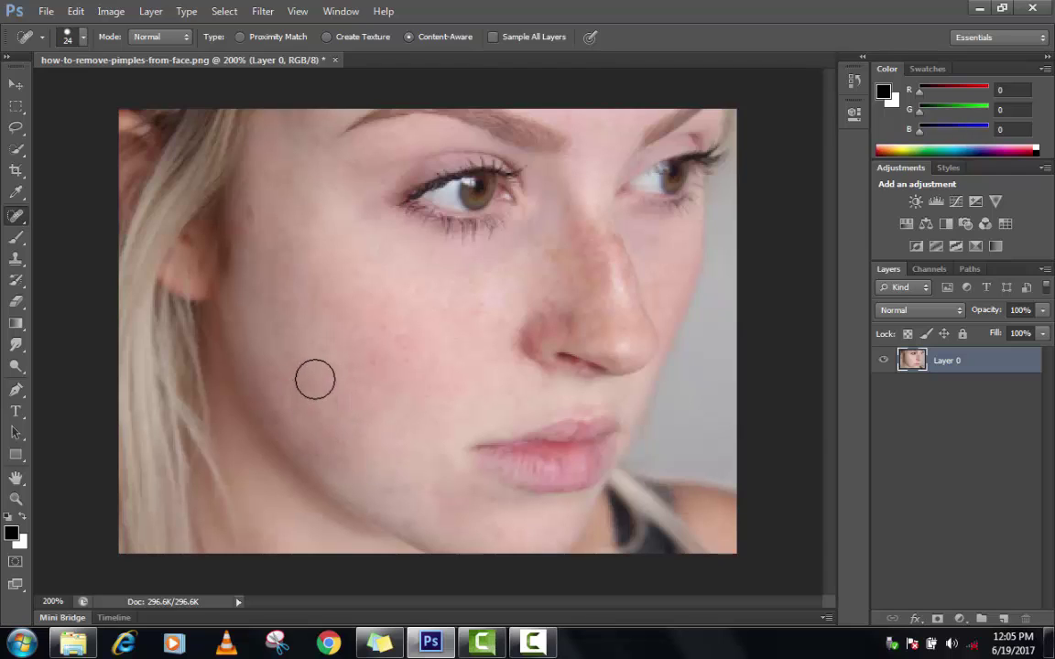
pyautogui.click(338, 428)
# Heal the remaining spots beside the ear and across the reddish middle of the cheek
pyautogui.click(260, 240)
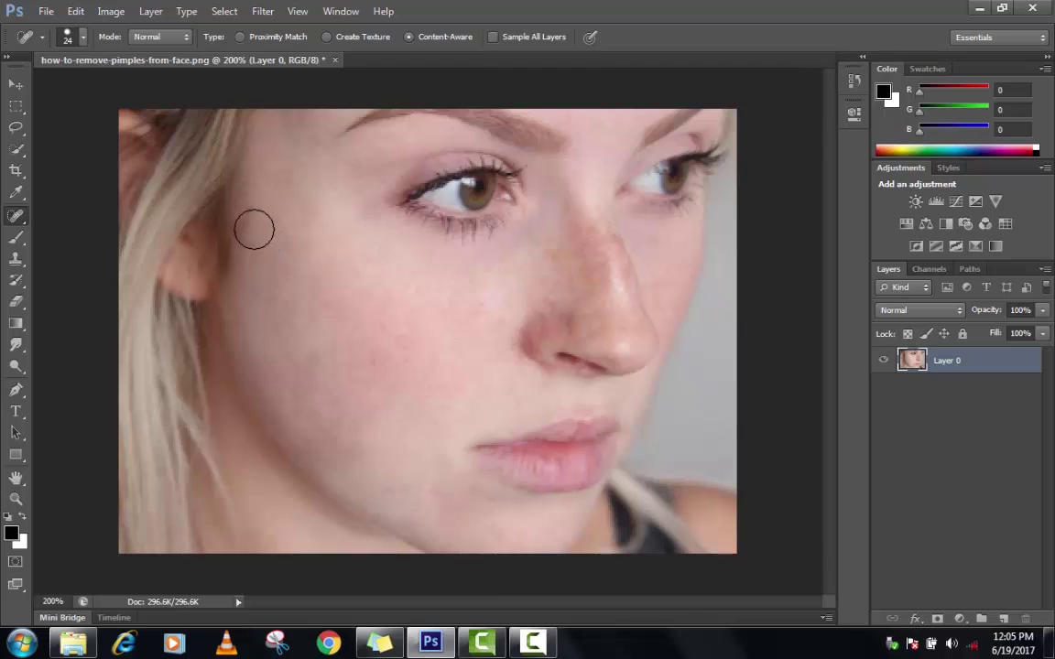
pyautogui.click(255, 220)
pyautogui.click(360, 367)
pyautogui.click(388, 366)
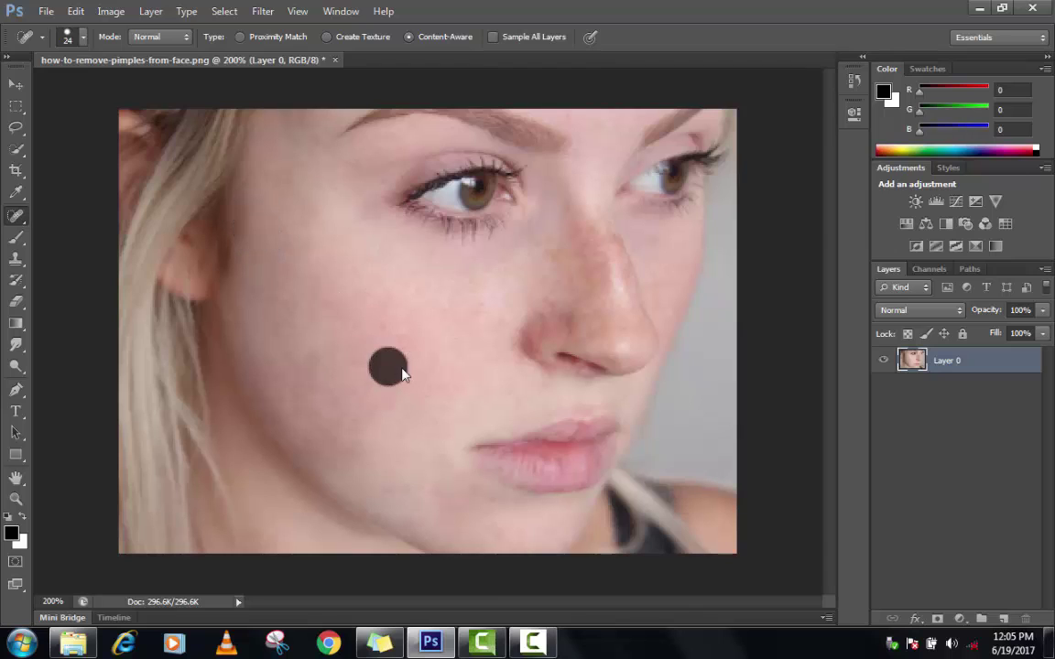
pyautogui.click(329, 300)
pyautogui.click(409, 301)
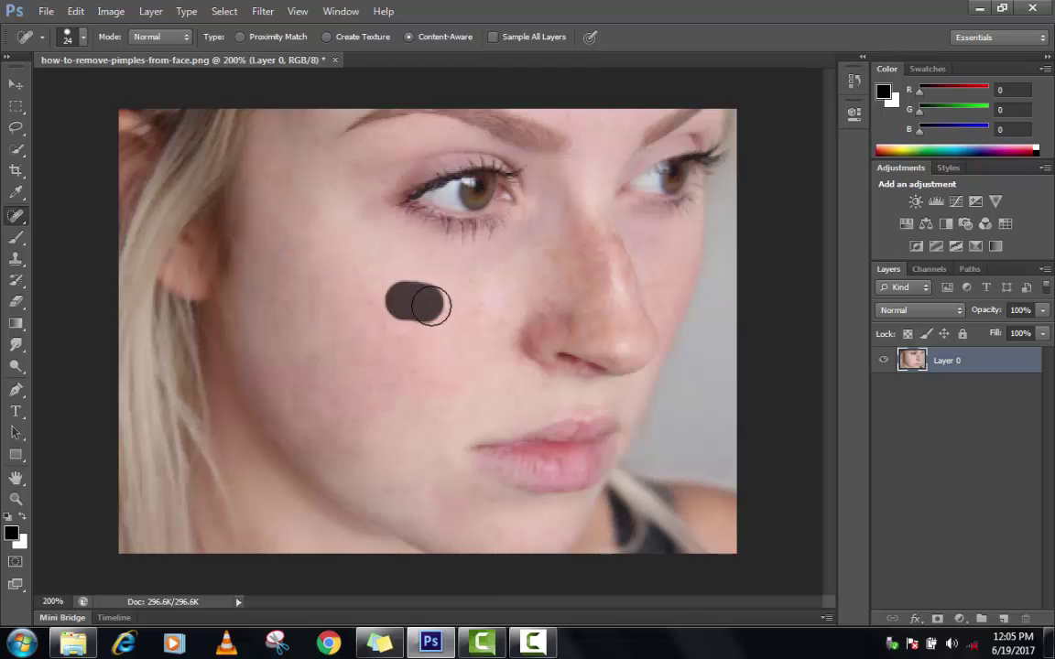
pyautogui.click(471, 311)
# Heal the blemishes on the bridge and side of the nose
pyautogui.click(595, 316)
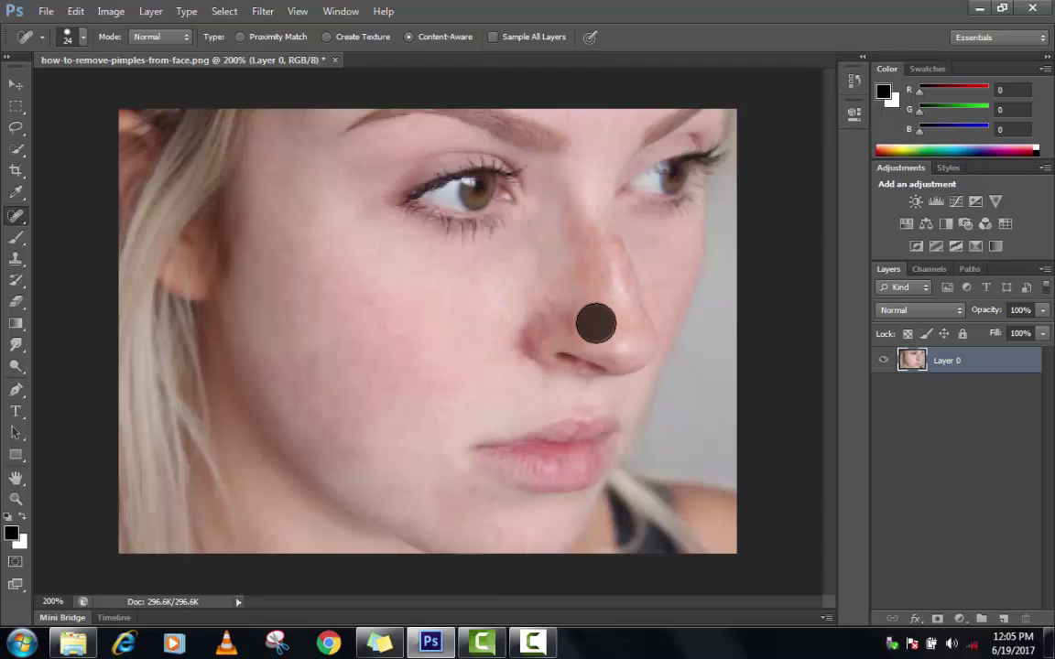
pyautogui.click(591, 243)
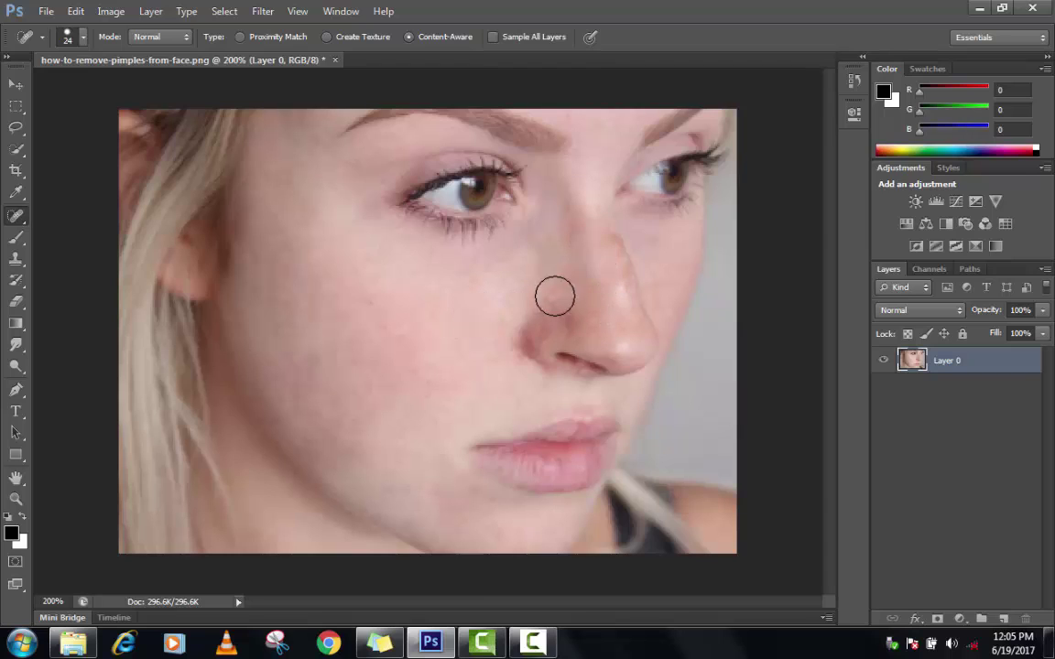
# Try to heal the skin around the outer edge of the nostril
pyautogui.click(520, 304)
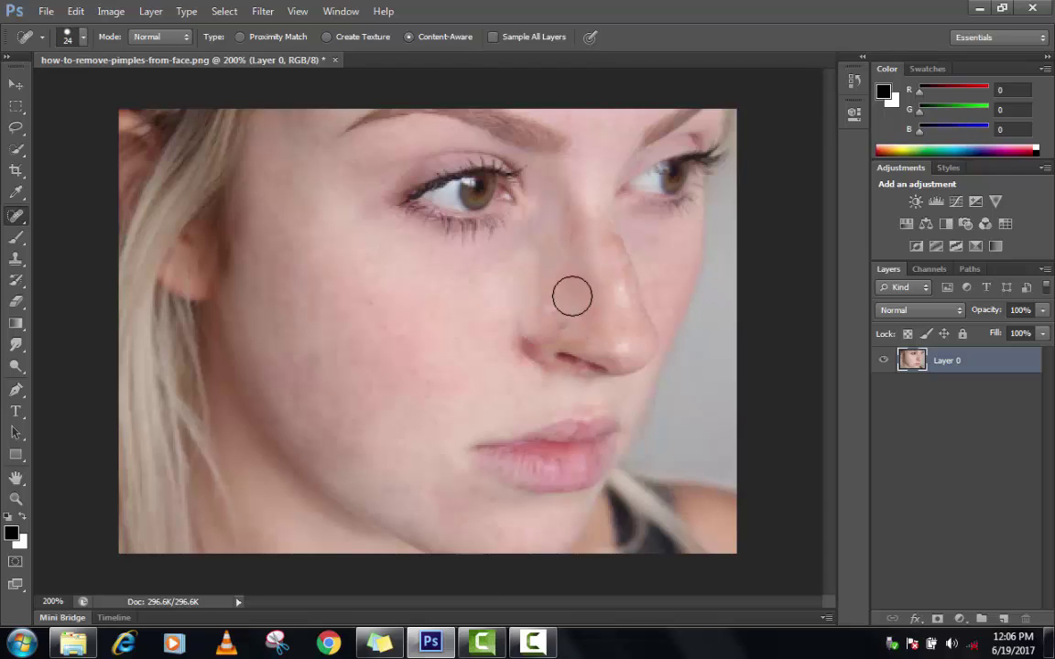
pyautogui.click(522, 318)
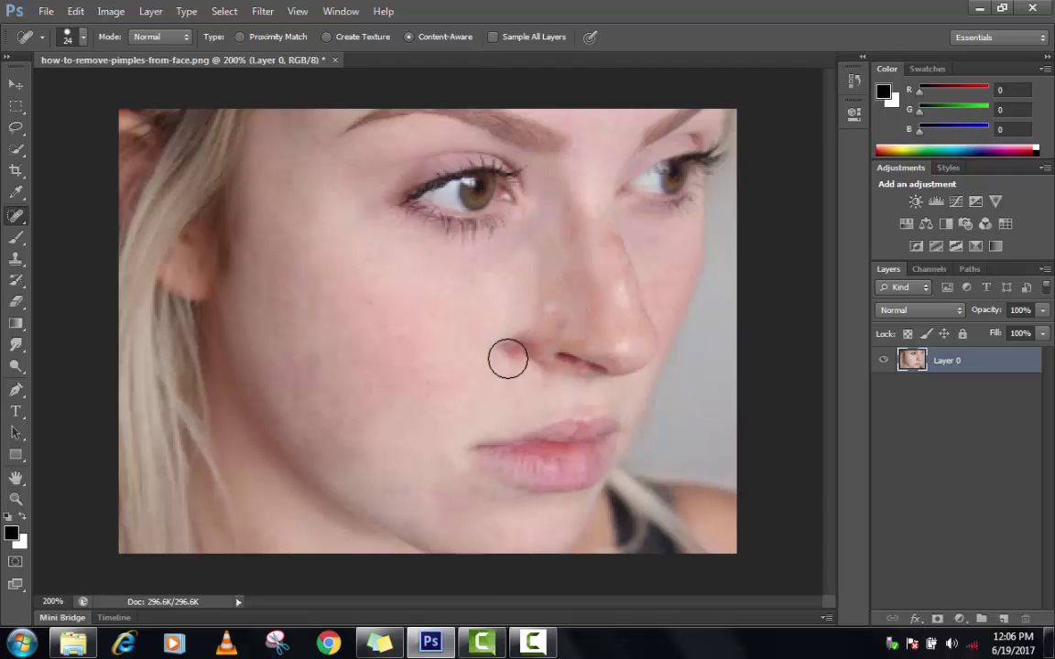
pyautogui.moveTo(511, 346)
pyautogui.mouseDown()
pyautogui.moveTo(521, 348)
pyautogui.moveTo(494, 363)
pyautogui.mouseUp()
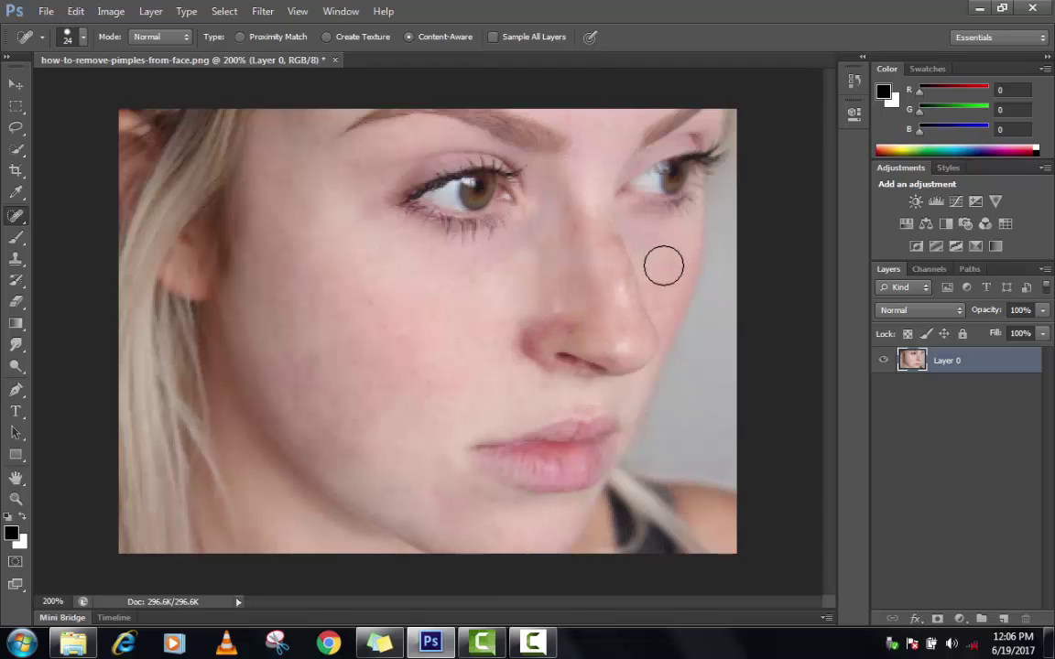
# Smooth the skin of the cheek and jawline with the Smudge tool at a 28 px brush size
pyautogui.moveTo(15, 343); pyautogui.dragTo(76, 340)
pyautogui.click(83, 37)
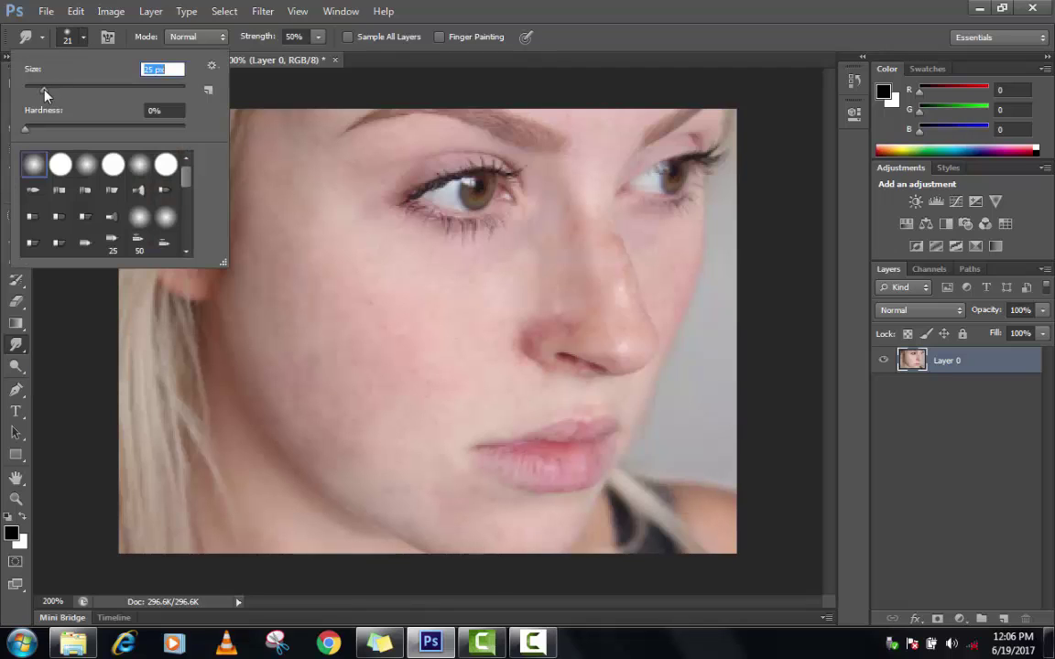
pyautogui.write('28')
pyautogui.press('Return')
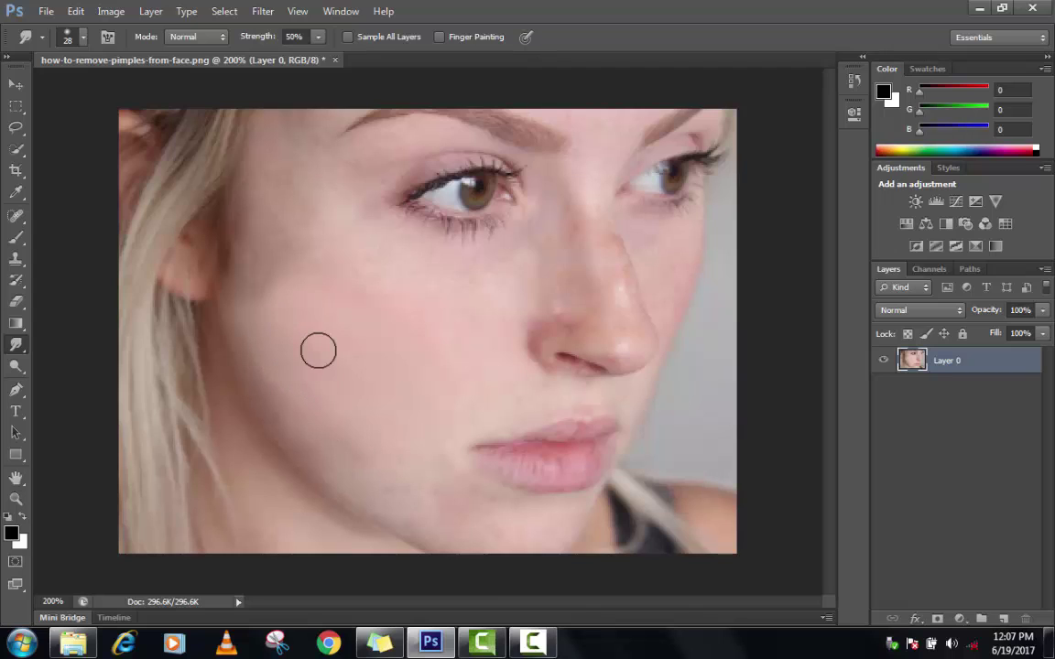
pyautogui.moveTo(274, 292)
pyautogui.mouseDown()
pyautogui.moveTo(252, 290)
pyautogui.moveTo(240, 304)
pyautogui.moveTo(254, 336)
pyautogui.mouseUp()
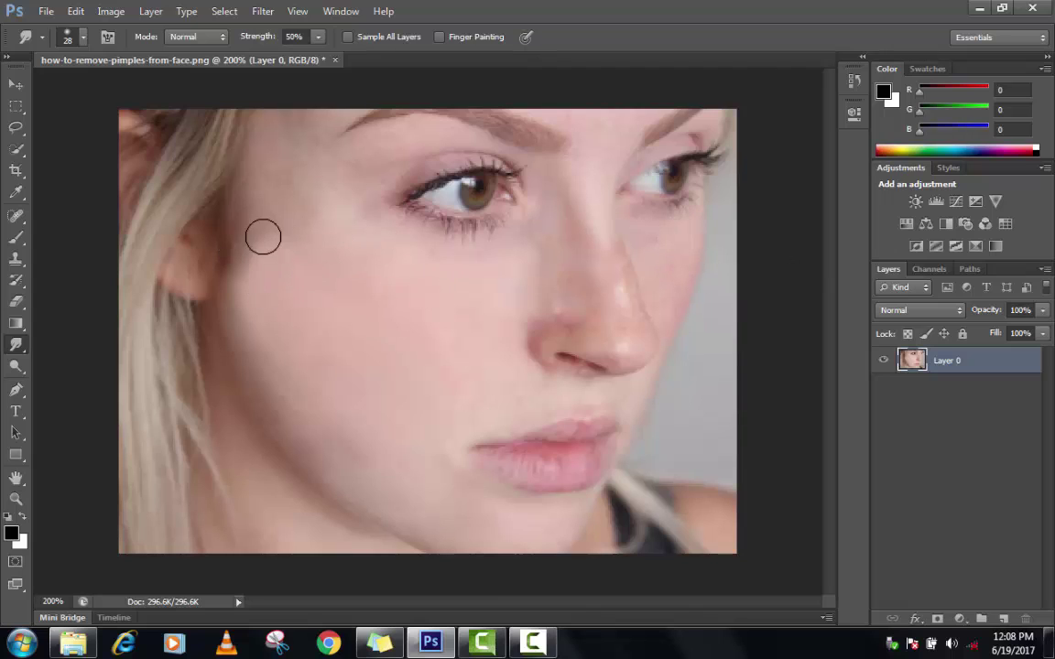
pyautogui.moveTo(235, 262); pyautogui.dragTo(221, 304)
pyautogui.moveTo(253, 355)
pyautogui.mouseDown()
pyautogui.moveTo(246, 364)
pyautogui.moveTo(277, 398)
pyautogui.mouseUp()
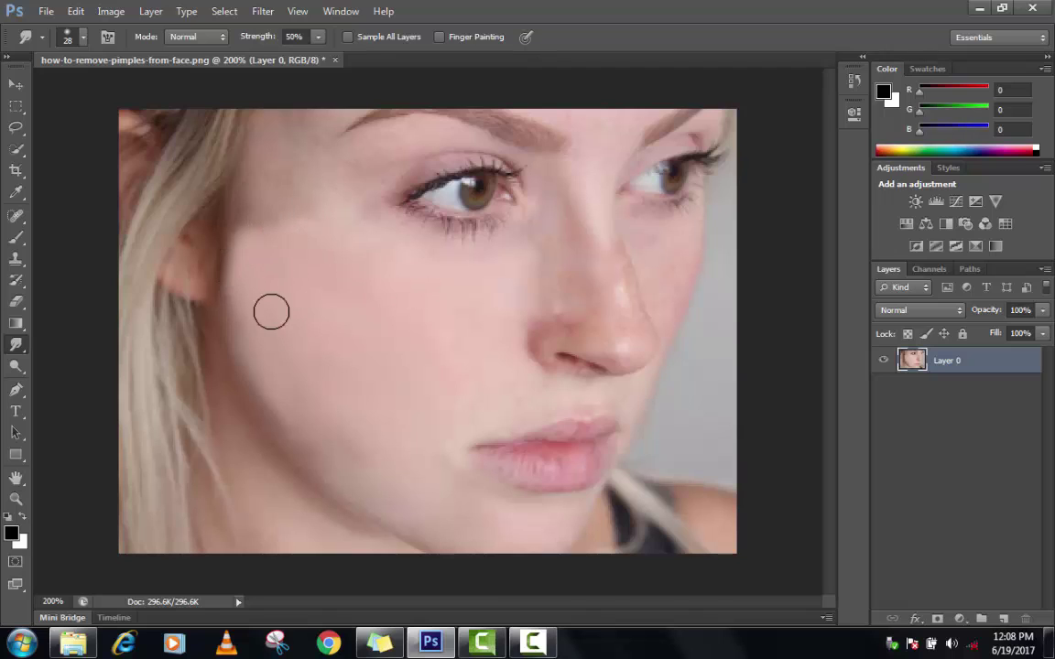
# Lighten the shaded edge of the jaw below the ear with the Dodge tool
pyautogui.rightClick(26, 351)
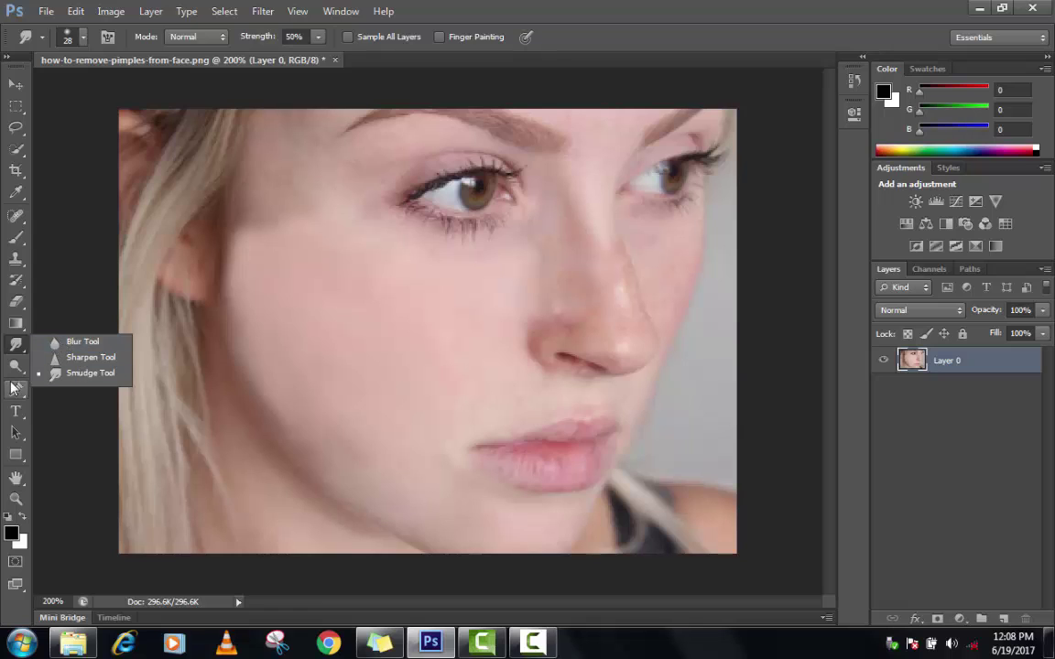
pyautogui.rightClick(11, 369)
pyautogui.click(82, 364)
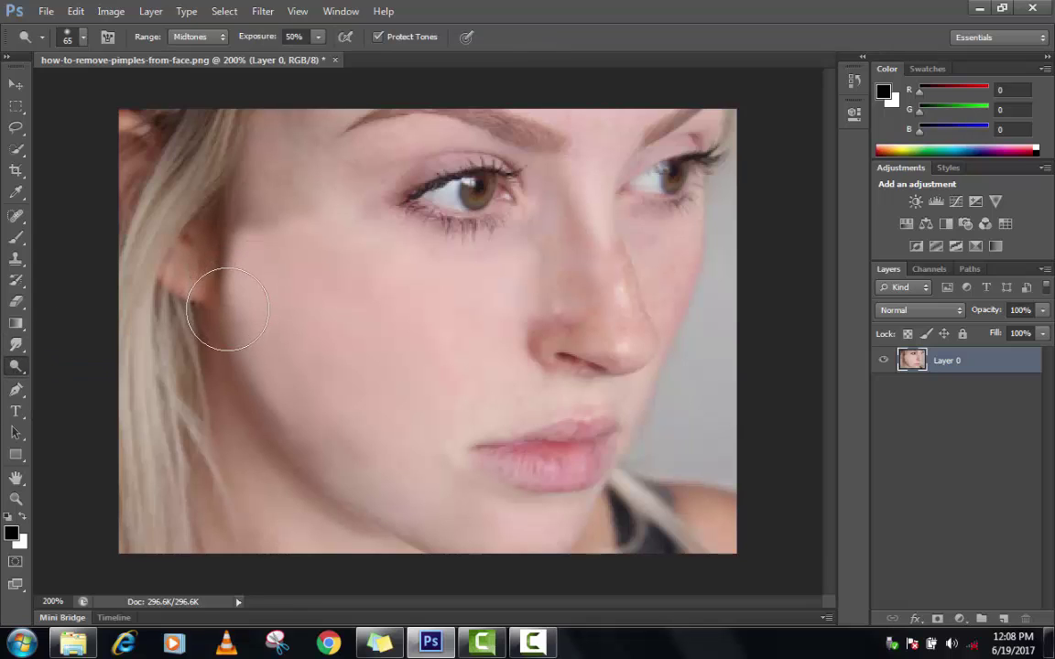
pyautogui.moveTo(223, 325); pyautogui.dragTo(243, 370)
pyautogui.moveTo(268, 430)
pyautogui.mouseDown()
pyautogui.moveTo(263, 421)
pyautogui.moveTo(307, 446)
pyautogui.mouseUp()
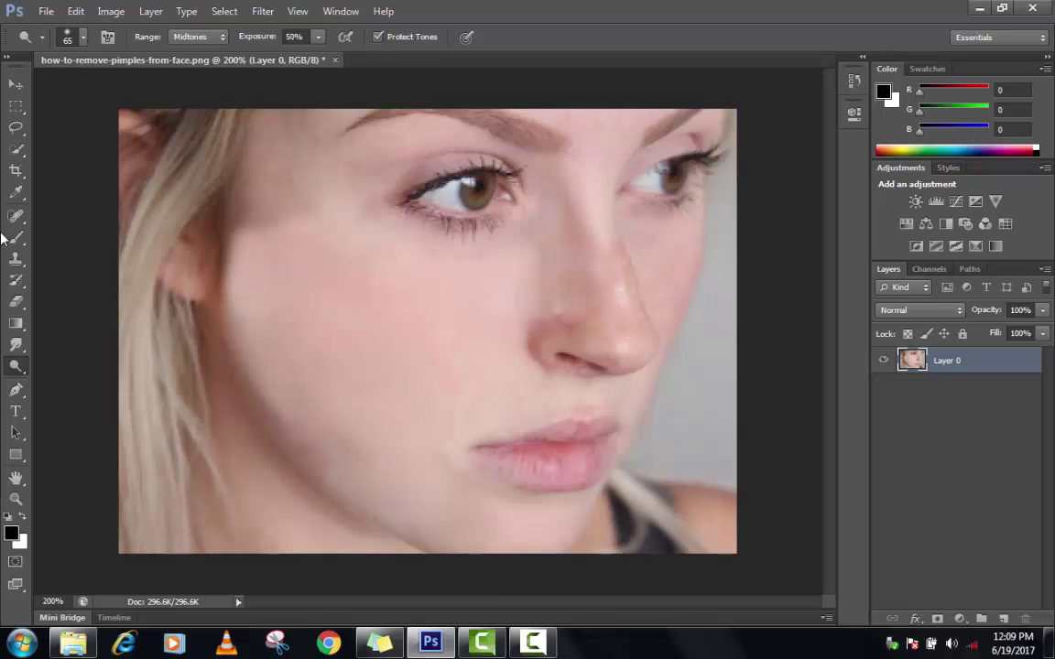
# Smudge the skin from the temple down to the edge of the face beside the ear
pyautogui.click(19, 345)
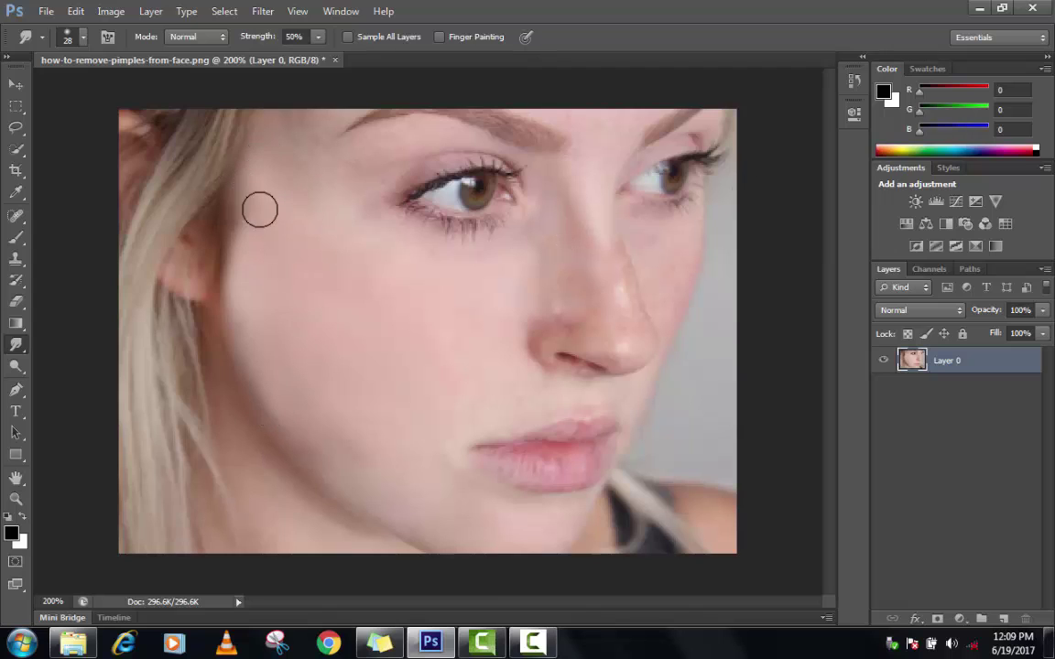
pyautogui.moveTo(260, 210)
pyautogui.mouseDown()
pyautogui.moveTo(239, 199)
pyautogui.moveTo(224, 223)
pyautogui.moveTo(228, 263)
pyautogui.mouseUp()
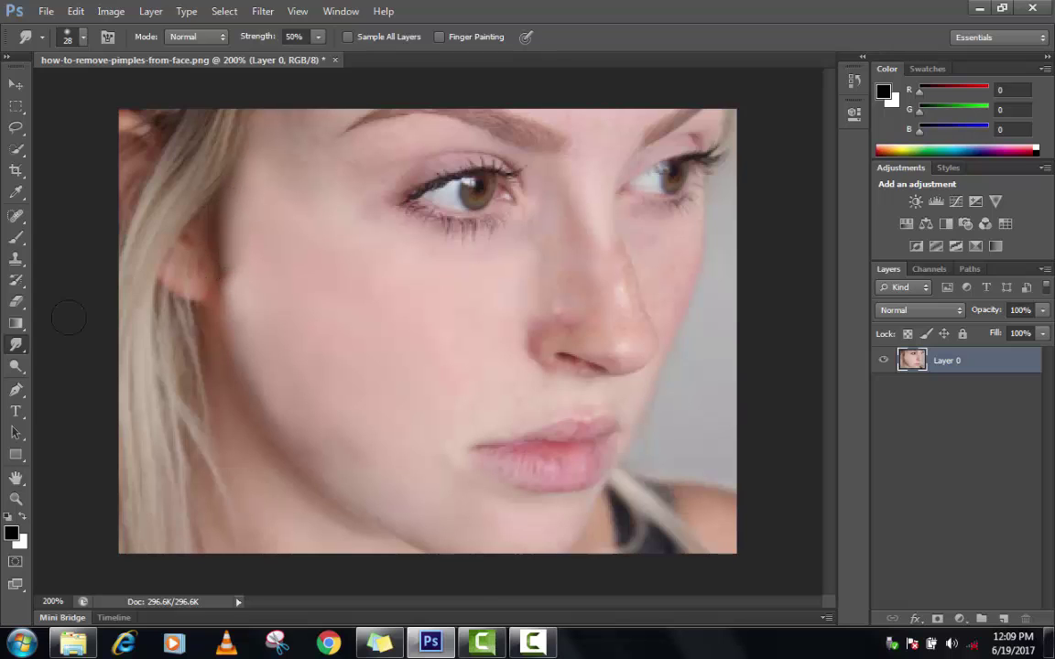
# Brighten the nose and the skin around it with the Dodge tool
pyautogui.click(16, 366)
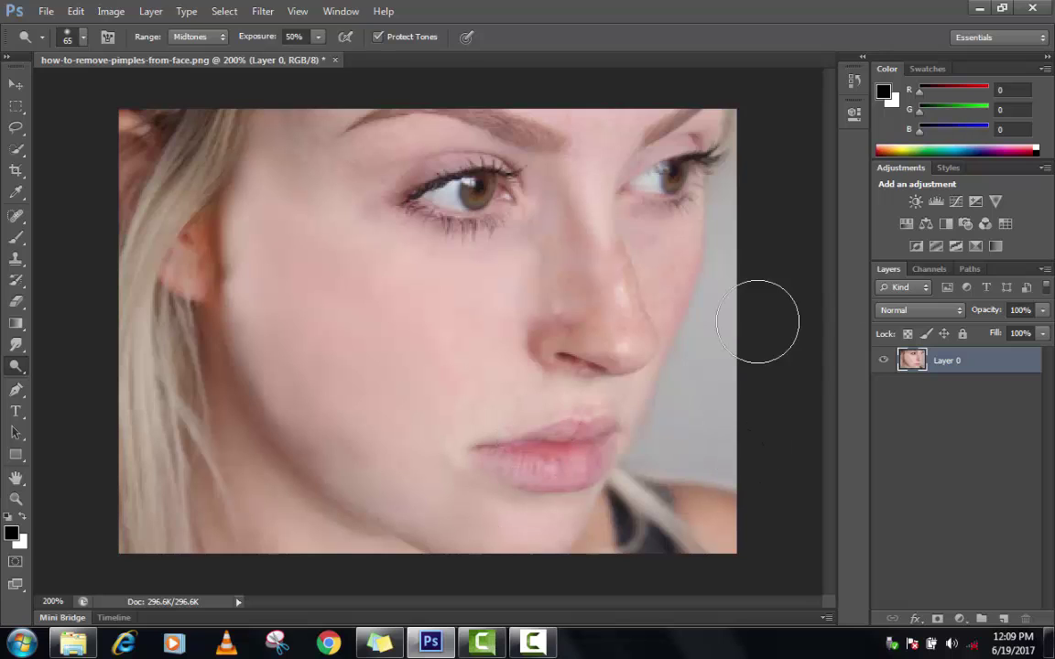
pyautogui.moveTo(579, 262)
pyautogui.mouseDown()
pyautogui.moveTo(612, 302)
pyautogui.moveTo(665, 280)
pyautogui.moveTo(667, 267)
pyautogui.moveTo(666, 290)
pyautogui.moveTo(676, 246)
pyautogui.moveTo(600, 326)
pyautogui.moveTo(596, 271)
pyautogui.moveTo(618, 330)
pyautogui.moveTo(571, 328)
pyautogui.moveTo(559, 269)
pyautogui.moveTo(600, 229)
pyautogui.mouseUp()
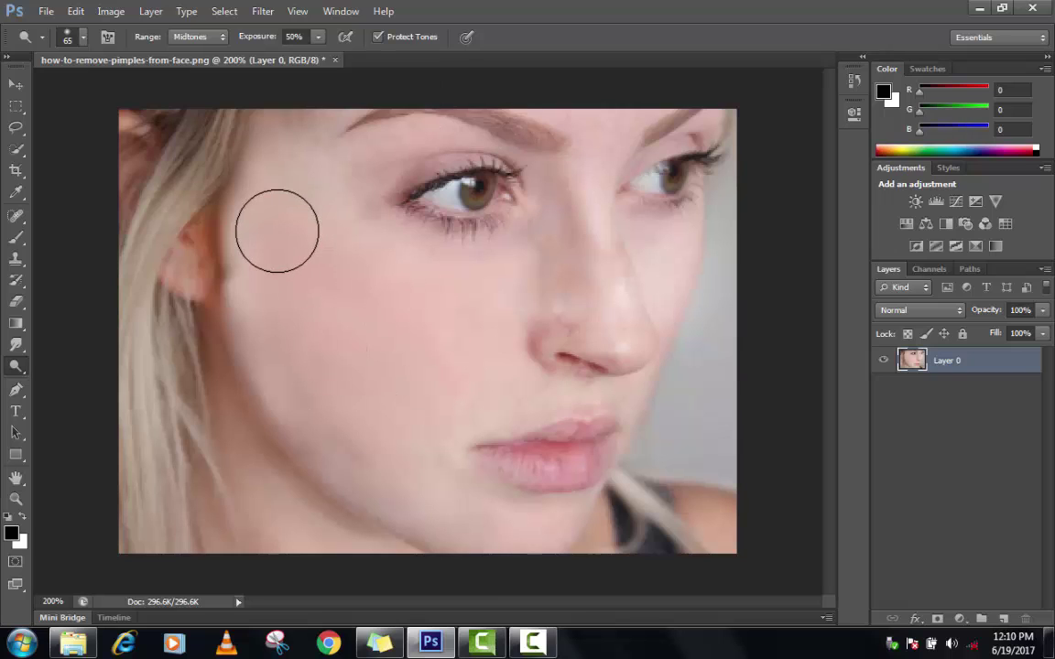
pyautogui.moveTo(542, 243); pyautogui.dragTo(524, 257)
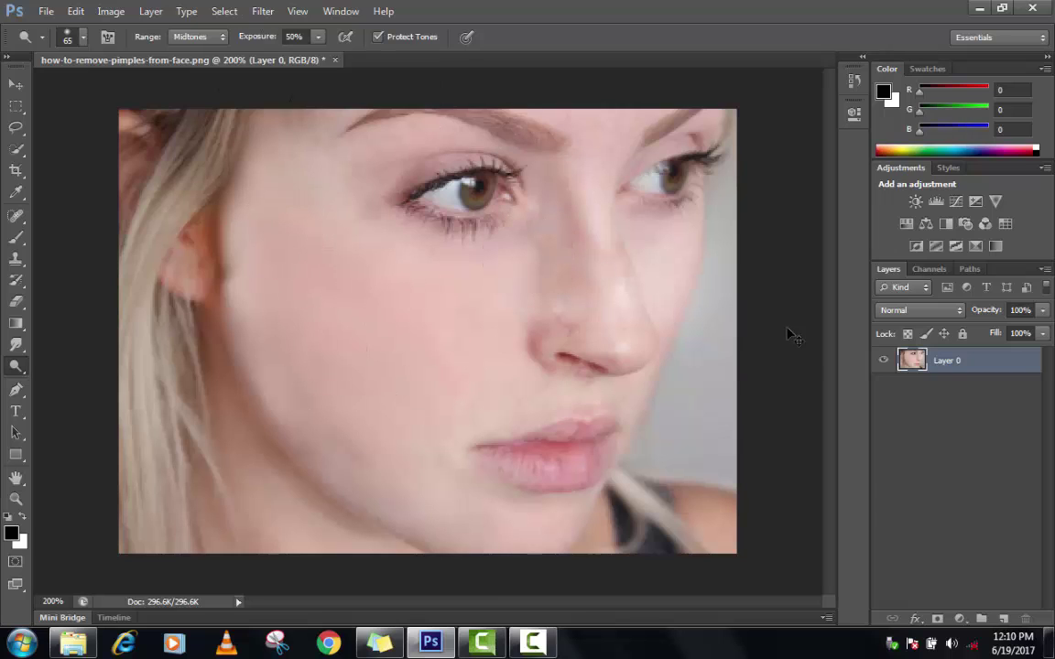
# Duplicate Layer 0 and invert the colors of the copy
pyautogui.hotkey('ctrl', 'j')
pyautogui.hotkey('ctrl', 'i')
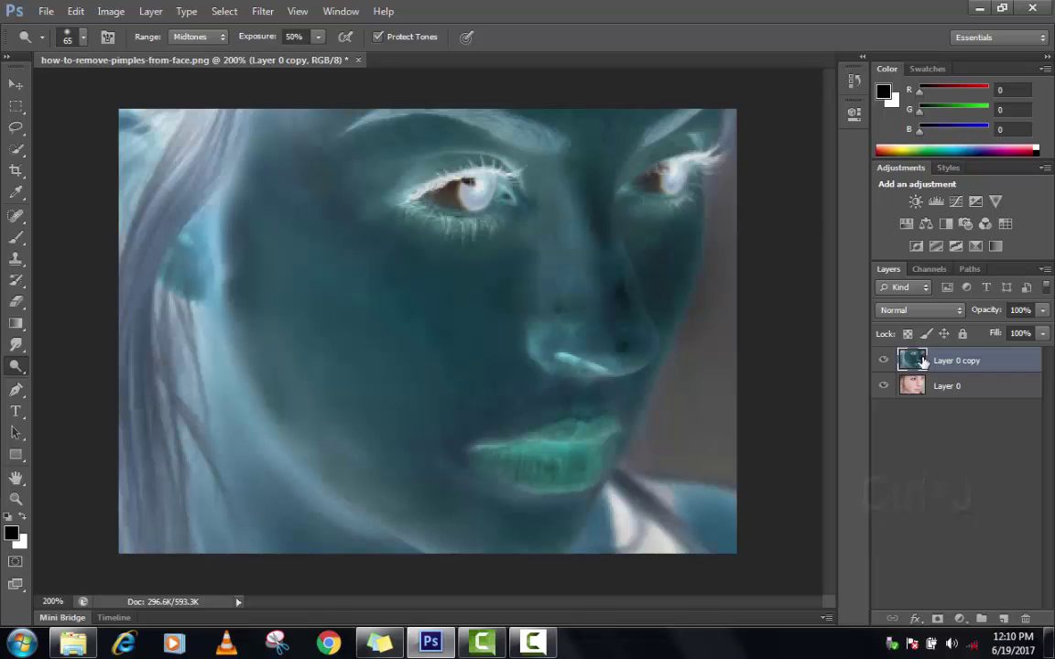
# Set the inverted copy's blend mode to Vivid Light and apply a High Pass filter with a radius of 1.0 pixels
pyautogui.click(919, 309)
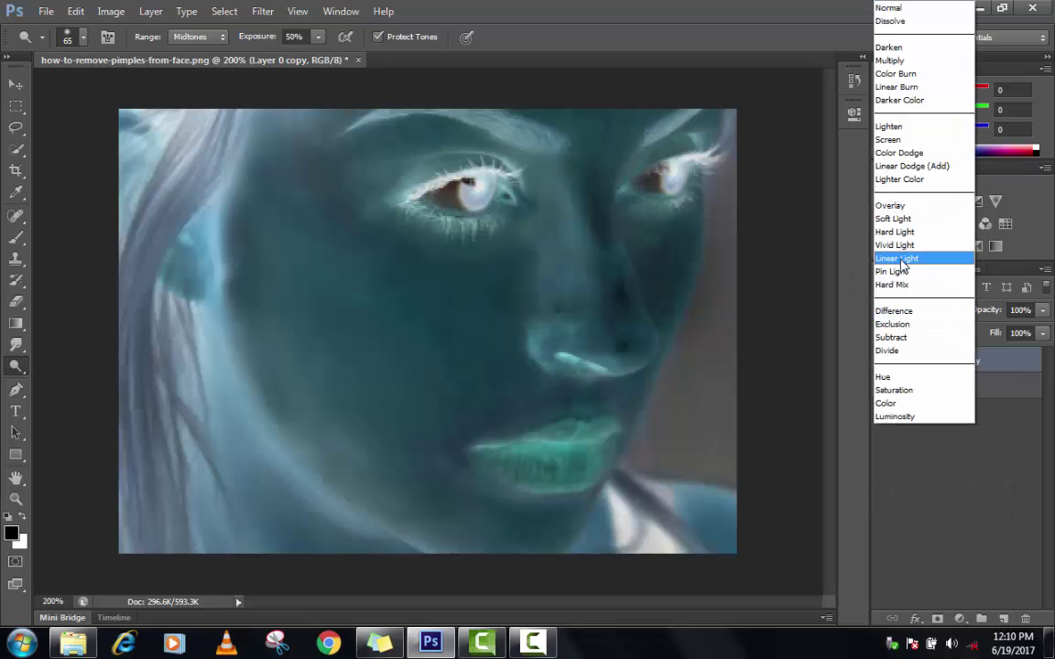
pyautogui.click(896, 244)
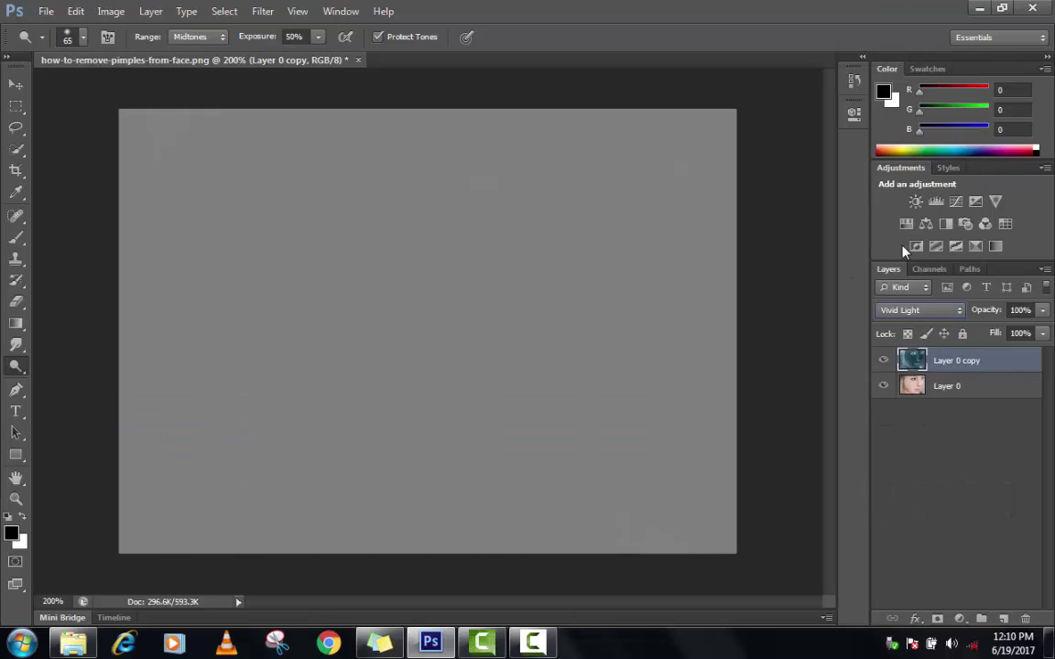
pyautogui.click(264, 12)
pyautogui.moveTo(355, 305)
pyautogui.click(491, 322)
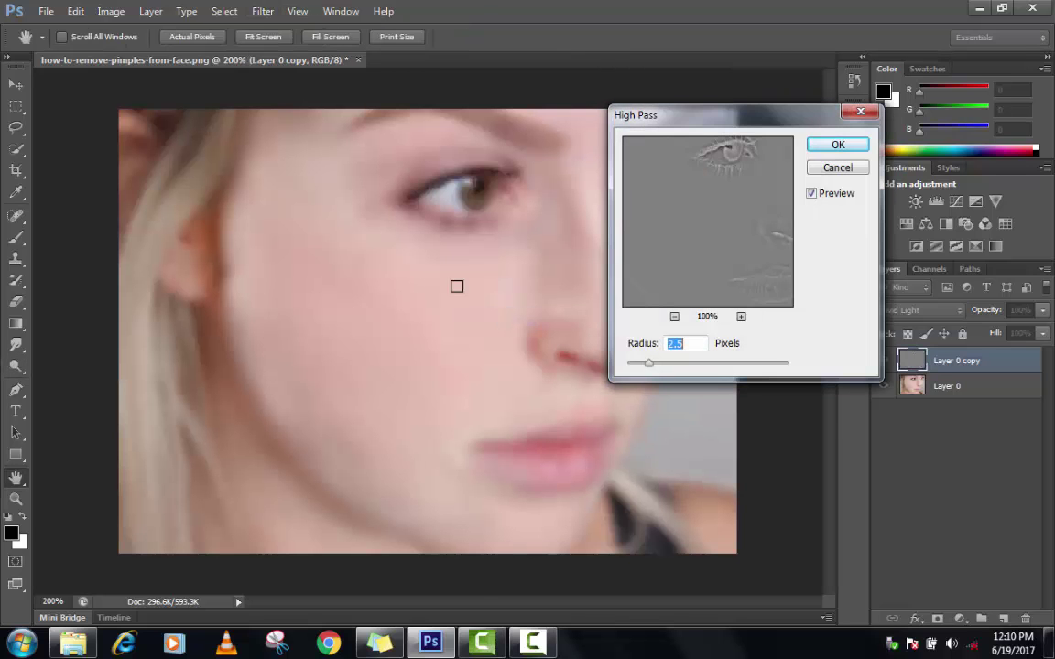
pyautogui.moveTo(639, 367); pyautogui.dragTo(635, 363)
pyautogui.click(835, 146)
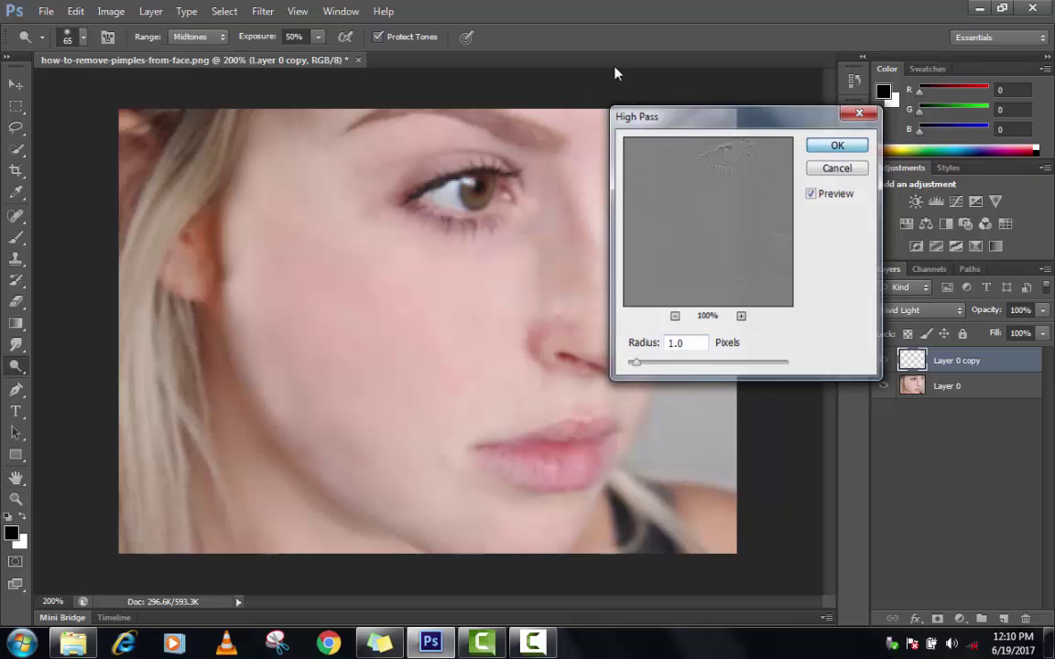
# Try a Gaussian Blur with a radius of 1.0 pixels on the copy and revert to the High Pass history state
pyautogui.click(263, 11)
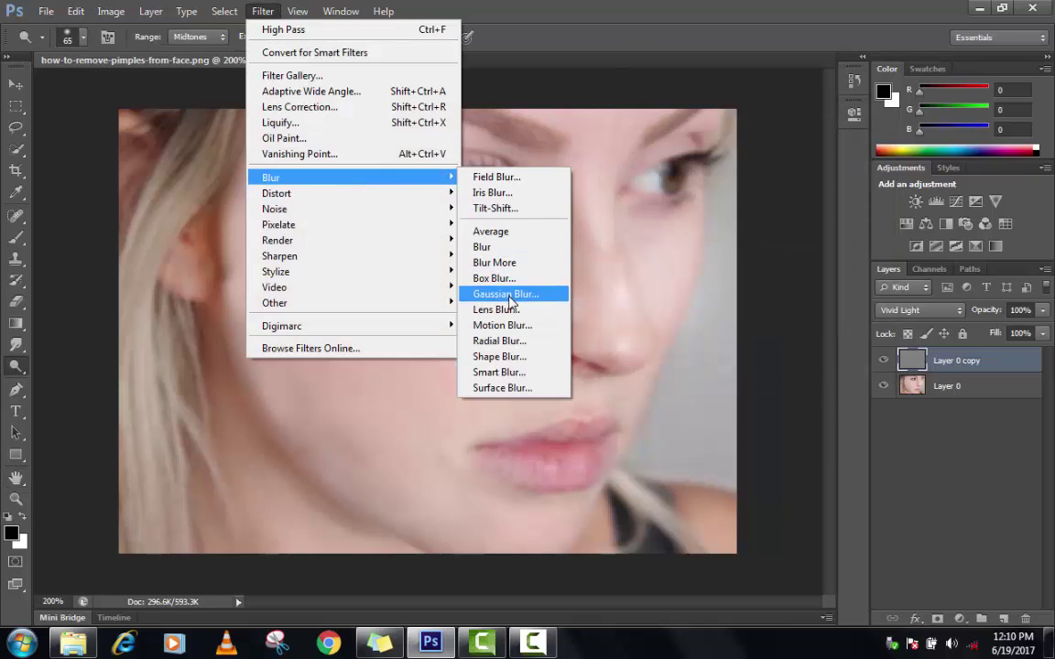
pyautogui.click(529, 293)
pyautogui.moveTo(712, 328); pyautogui.dragTo(743, 336)
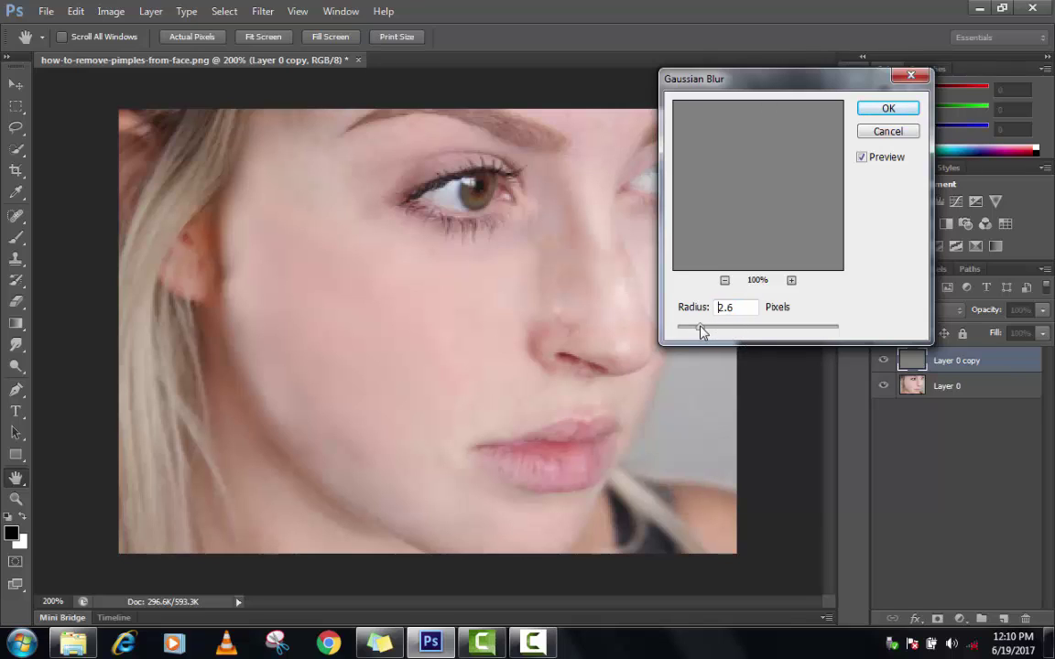
pyautogui.click(881, 114)
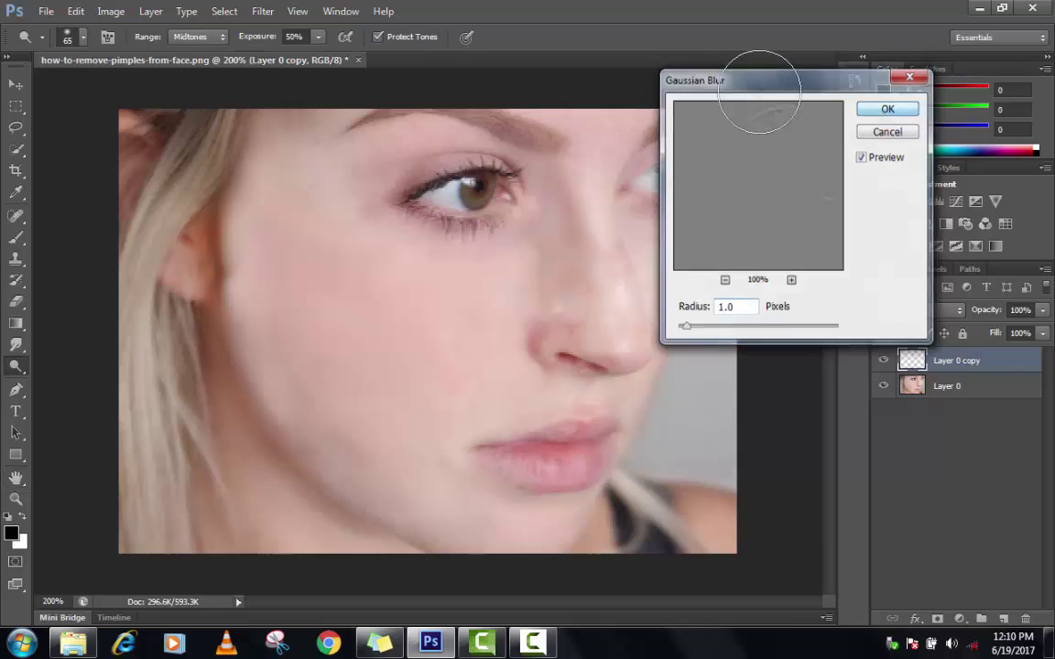
pyautogui.click(851, 83)
pyautogui.click(726, 126)
# Apply a Gaussian Blur with a radius of 1.0 pixels to the High Pass copy
pyautogui.click(263, 11)
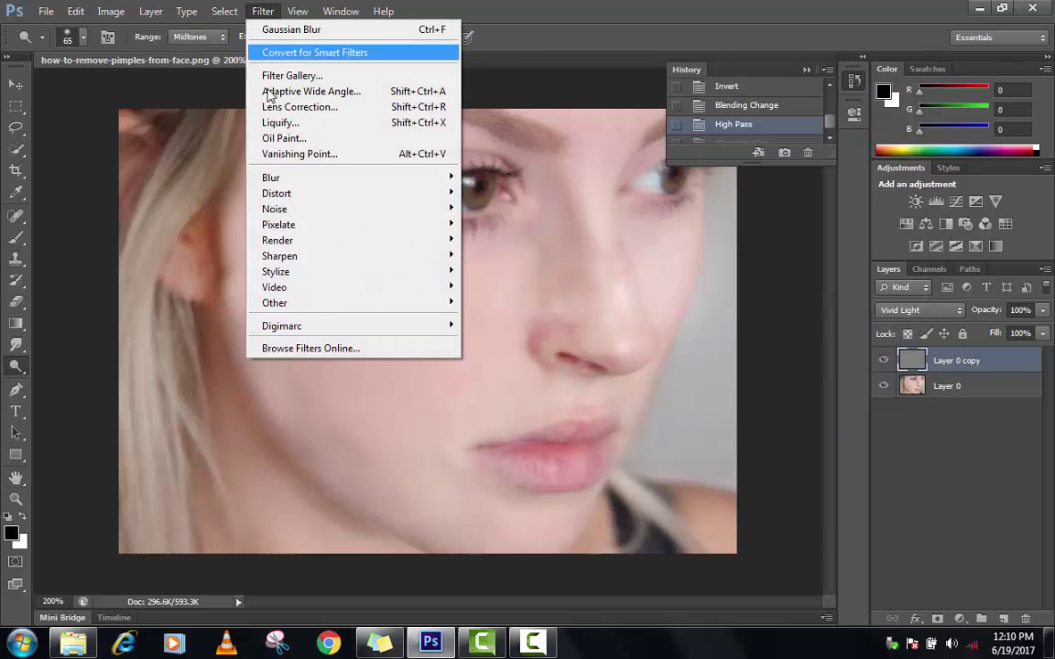
pyautogui.moveTo(316, 174)
pyautogui.click(508, 295)
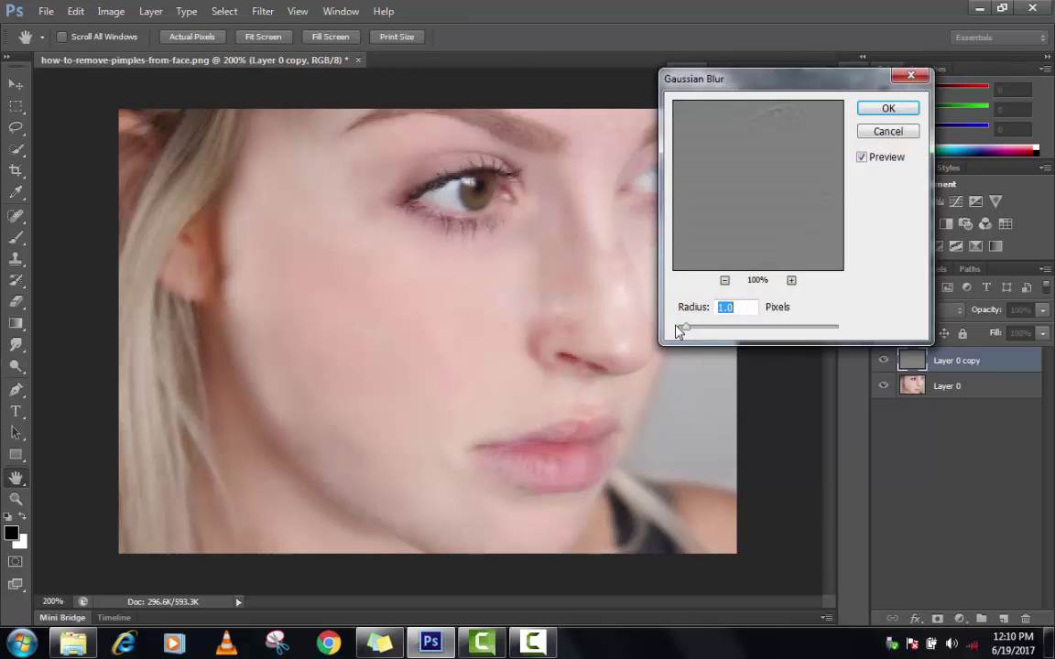
pyautogui.click(888, 110)
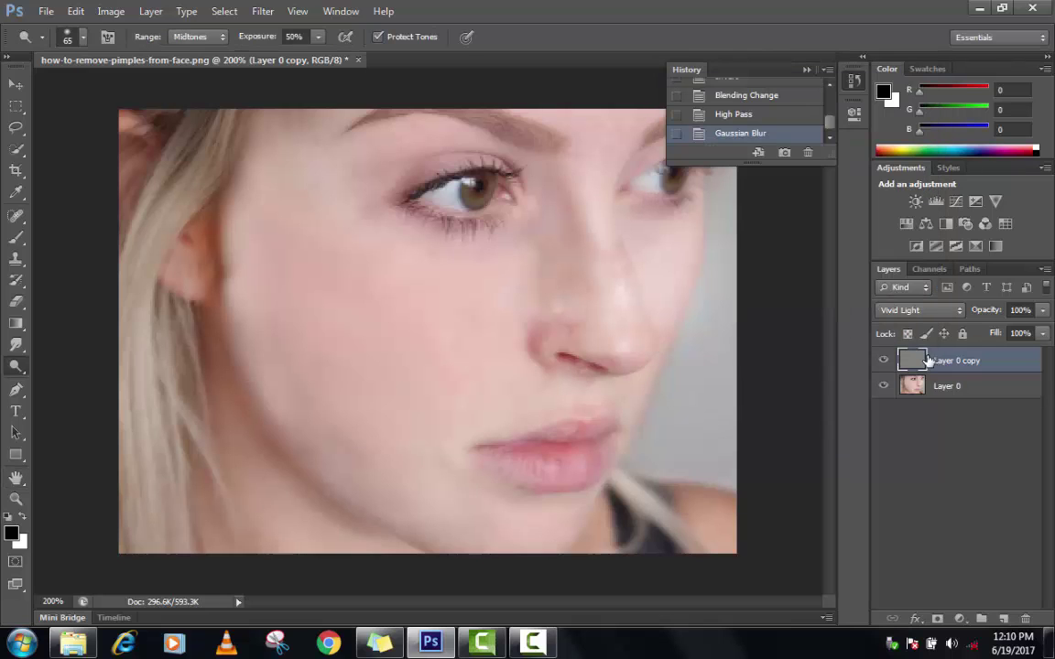
# Add a black-filled layer mask to the copy and paint it white over the facial skin from the temple and cheek to the upper lip
pyautogui.click(936, 615)
pyautogui.hotkey('ctrl', 'BackSpace')
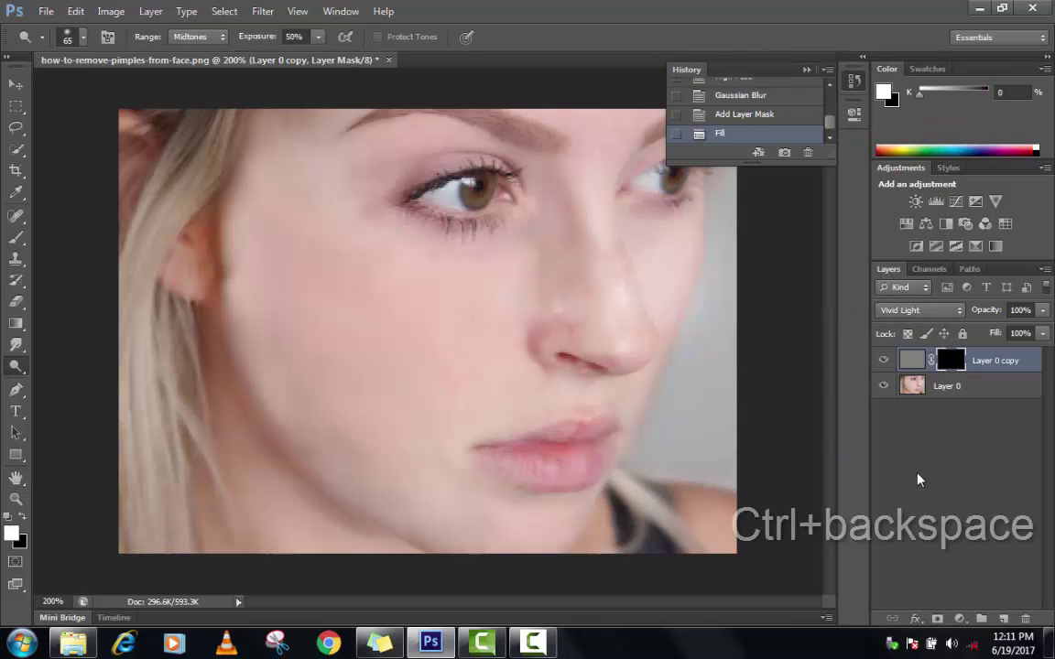
pyautogui.click(15, 238)
pyautogui.moveTo(346, 245)
pyautogui.mouseDown()
pyautogui.moveTo(300, 264)
pyautogui.moveTo(406, 325)
pyautogui.moveTo(384, 288)
pyautogui.moveTo(349, 276)
pyautogui.moveTo(320, 295)
pyautogui.moveTo(323, 376)
pyautogui.moveTo(428, 362)
pyautogui.moveTo(513, 287)
pyautogui.moveTo(403, 321)
pyautogui.moveTo(346, 262)
pyautogui.moveTo(329, 220)
pyautogui.moveTo(278, 215)
pyautogui.mouseUp()
pyautogui.moveTo(261, 287)
pyautogui.mouseDown()
pyautogui.moveTo(411, 397)
pyautogui.moveTo(418, 518)
pyautogui.moveTo(388, 476)
pyautogui.moveTo(504, 530)
pyautogui.moveTo(527, 524)
pyautogui.moveTo(469, 358)
pyautogui.moveTo(545, 260)
pyautogui.moveTo(576, 288)
pyautogui.moveTo(570, 264)
pyautogui.moveTo(601, 223)
pyautogui.moveTo(639, 276)
pyautogui.moveTo(631, 292)
pyautogui.moveTo(657, 228)
pyautogui.moveTo(655, 282)
pyautogui.moveTo(629, 376)
pyautogui.moveTo(569, 409)
pyautogui.mouseUp()
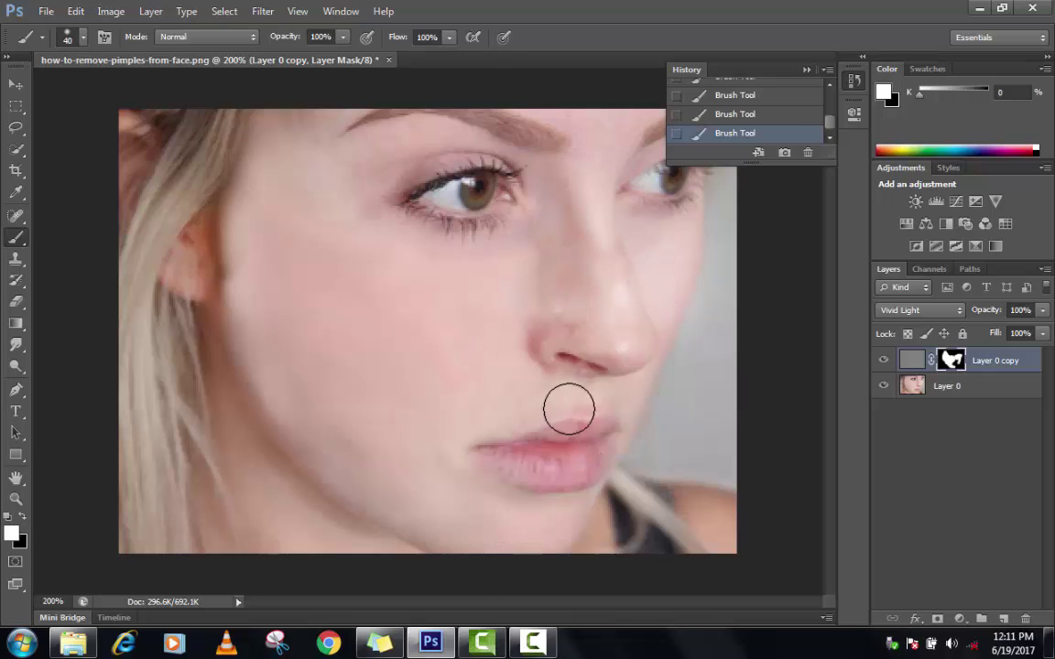
# Undo the latest brush strokes on the layer mask and repaint the skin beside the mouth in white
pyautogui.hotkey('ctrl', 'z')
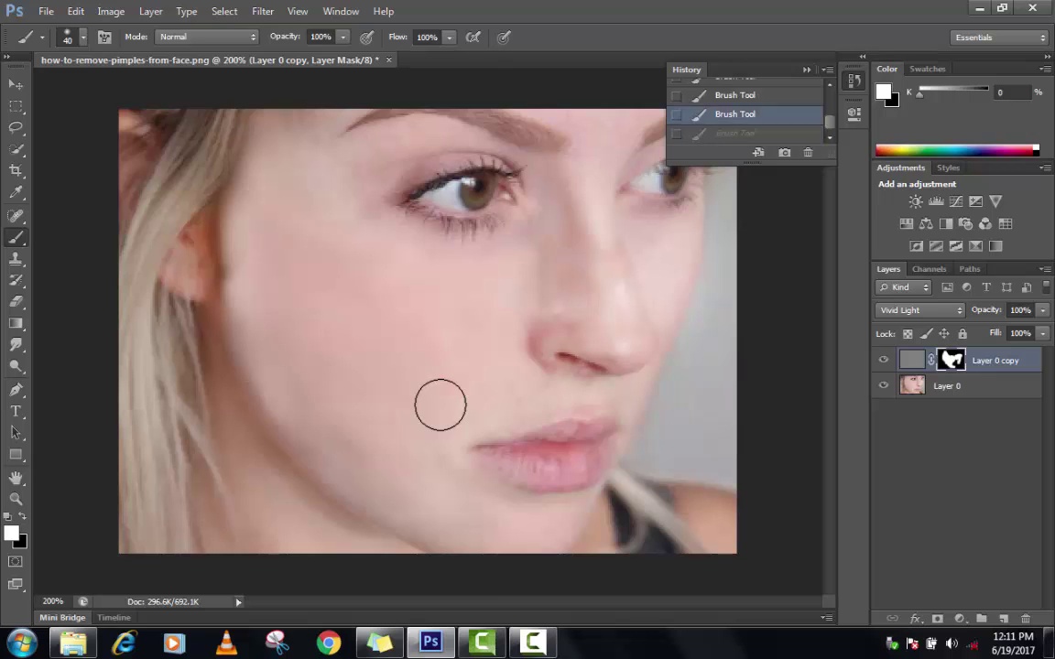
pyautogui.hotkey('ctrl', 'alt', 'z')
pyautogui.moveTo(487, 362); pyautogui.dragTo(453, 444)
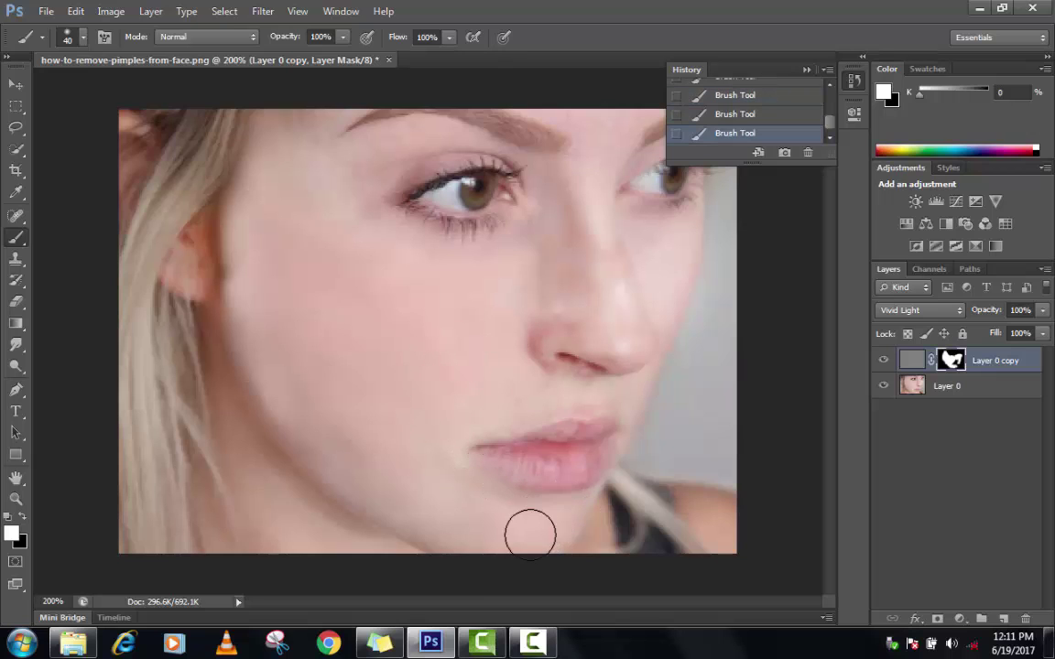